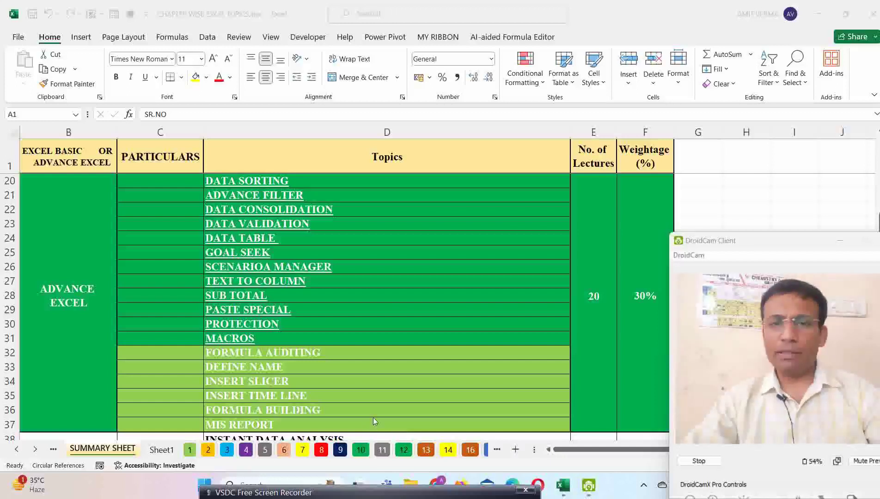
- Open the FORMULA AUDITING sheet and select the sales table B3:F9
left_click(261, 359)
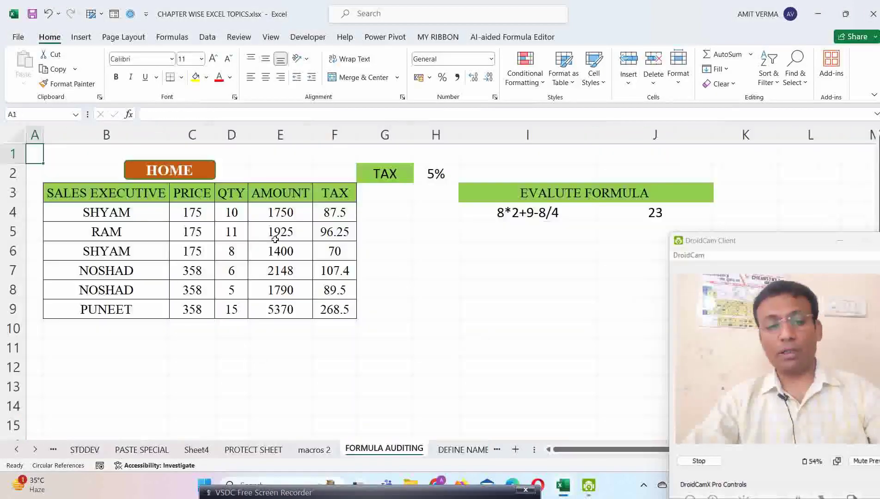
left_click(140, 199)
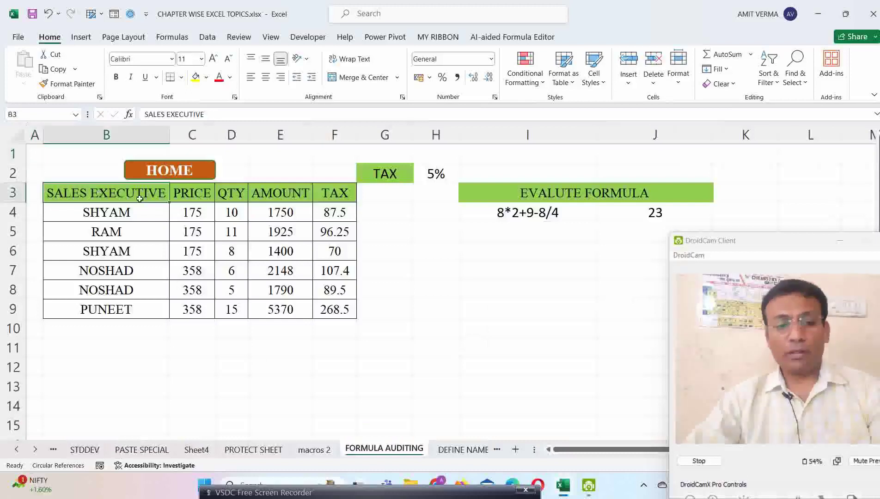
left_click_drag(140, 199, 337, 310)
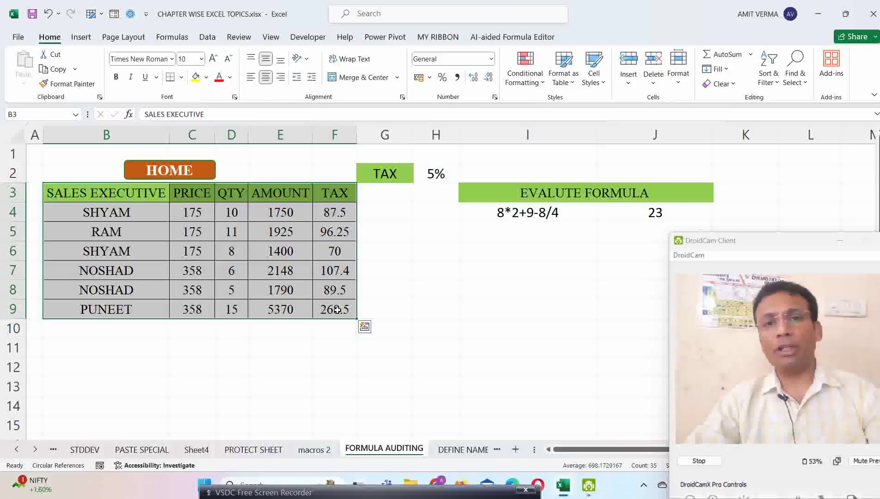
left_click(145, 267)
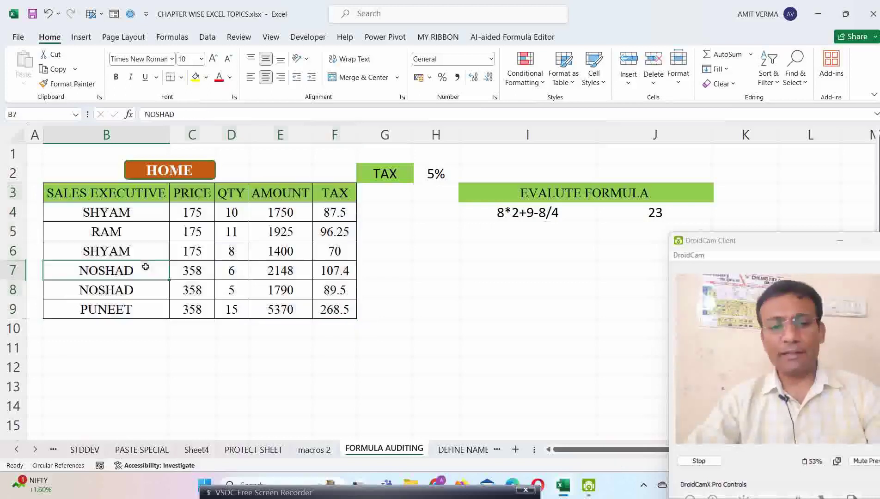
left_click_drag(99, 192, 324, 310)
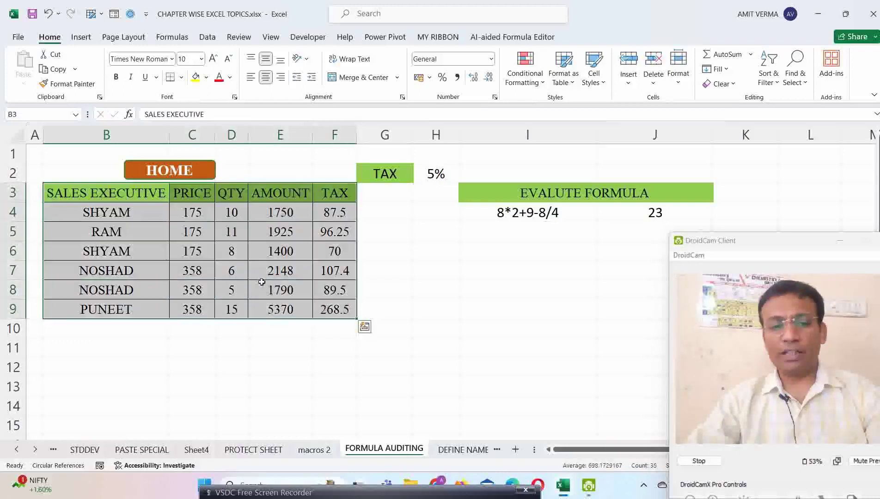
- Inspect the PRICE, QTY and AMOUNT headers and the price, quantity and amount formula in C4:E4
left_click(203, 195)
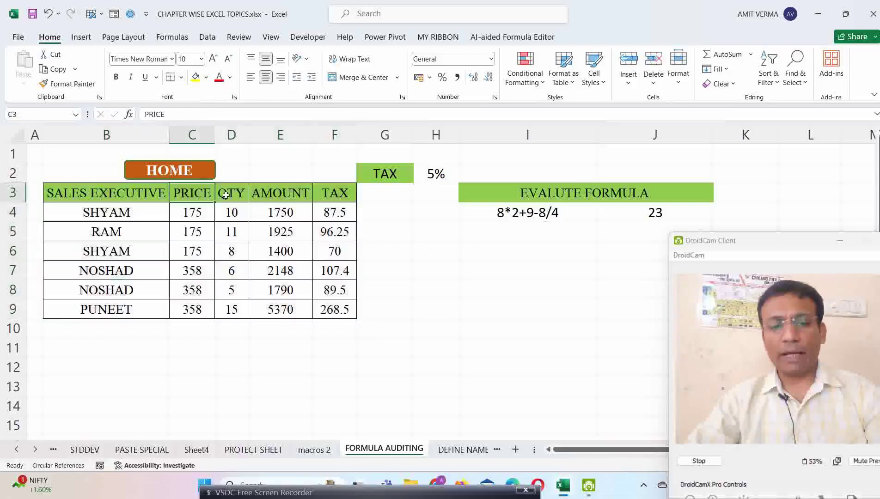
left_click(229, 194)
left_click(281, 195)
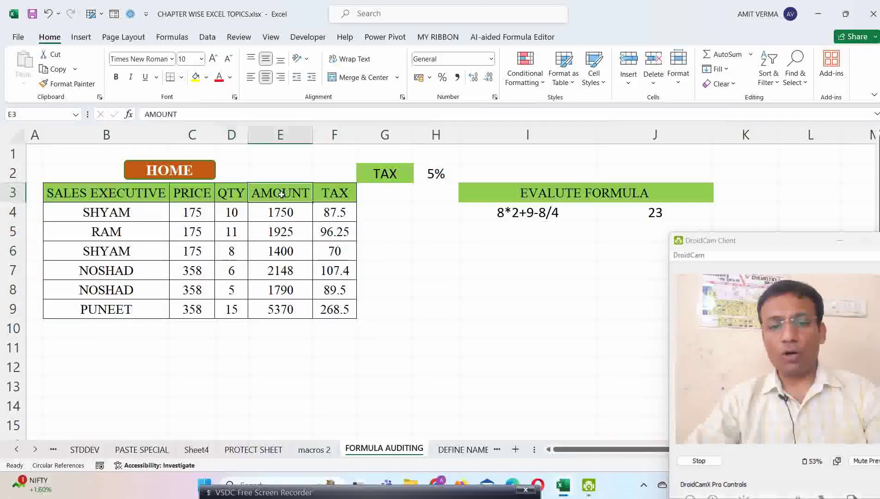
left_click(199, 216)
left_click(236, 214)
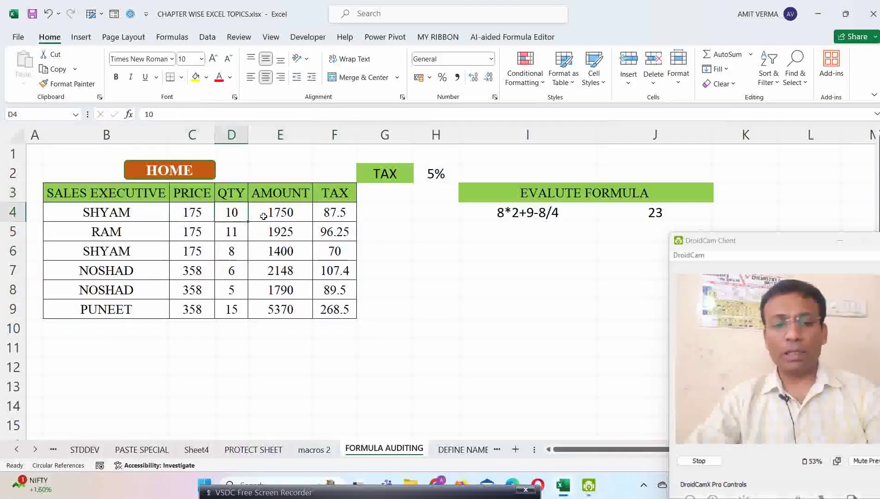
left_click(275, 212)
- Check the 5% tax rate in H2, the tax formula in F4 and the amount formula in E6
left_click(377, 180)
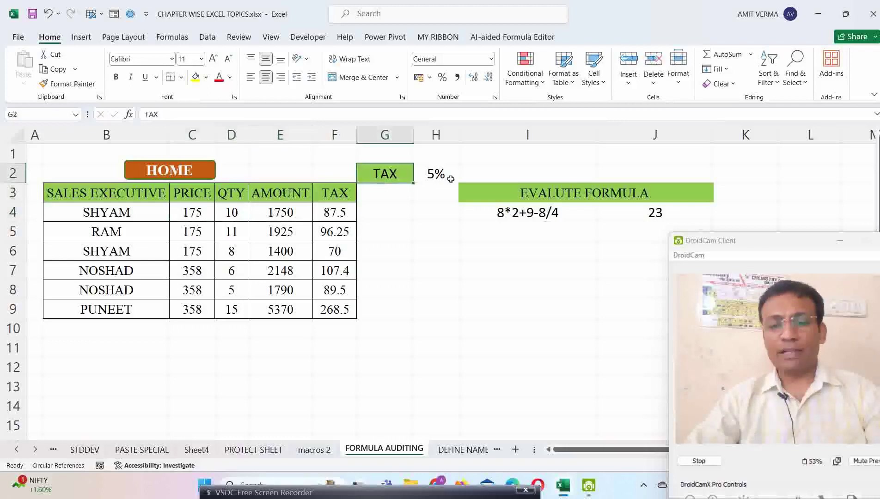
left_click(446, 175)
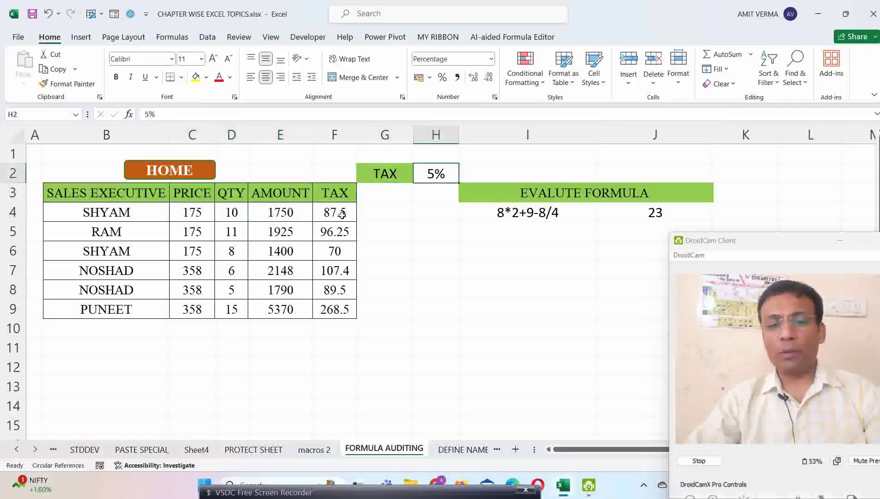
left_click(325, 214)
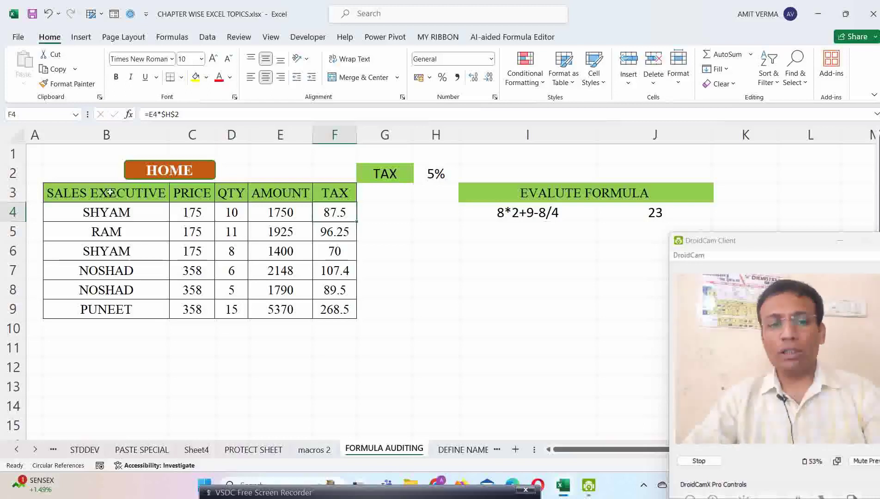
left_click_drag(108, 190, 336, 305)
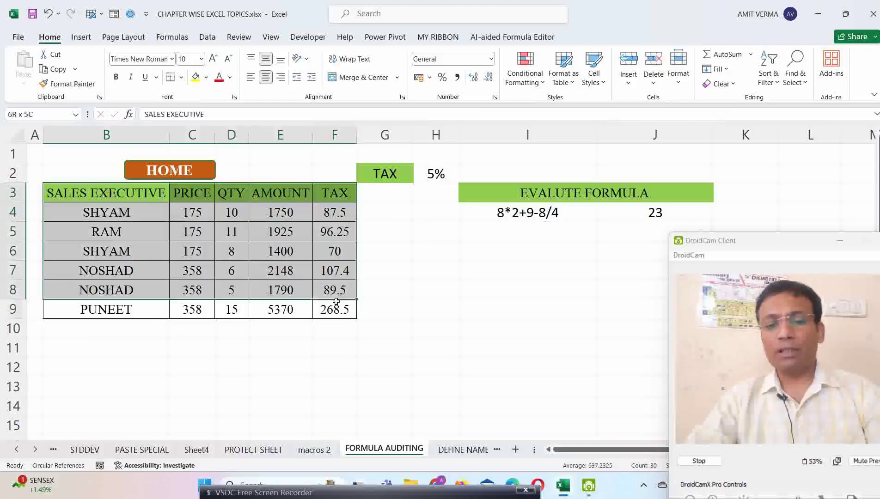
left_click(281, 250)
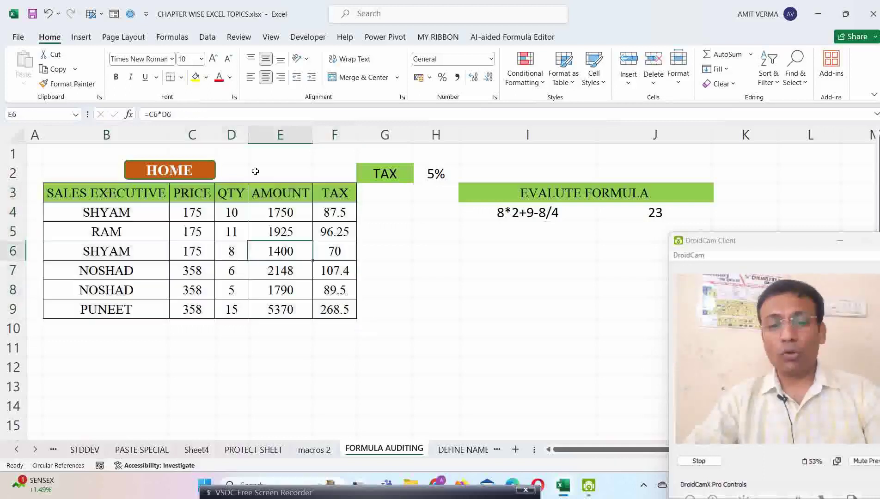
- Turn on Show Formulas, autofit column B, and dismiss the circular-reference warning
left_click(184, 40)
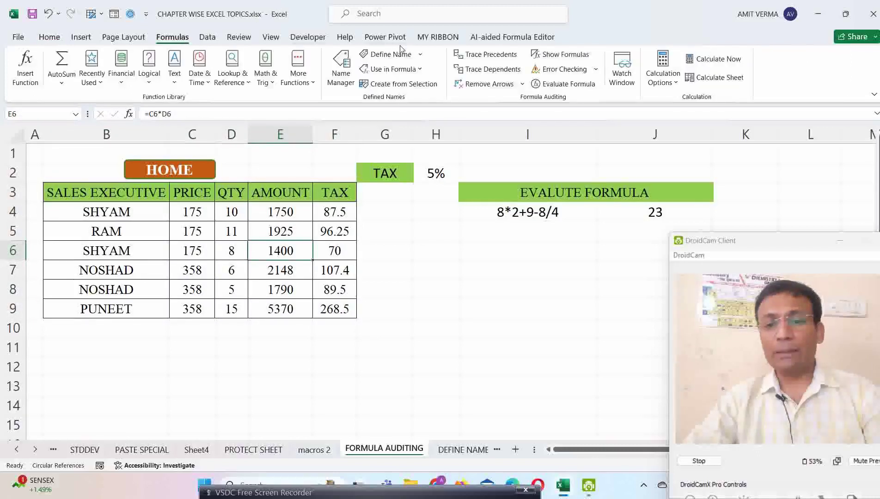
left_click(563, 59)
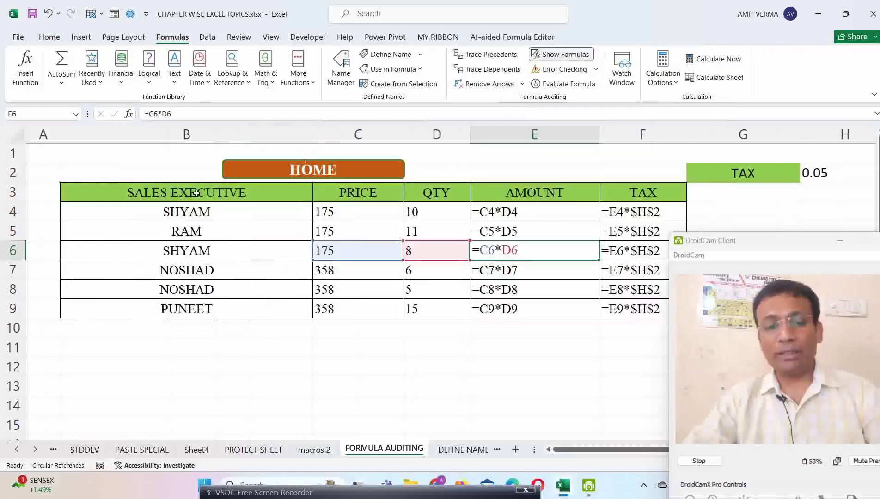
double_click(312, 135)
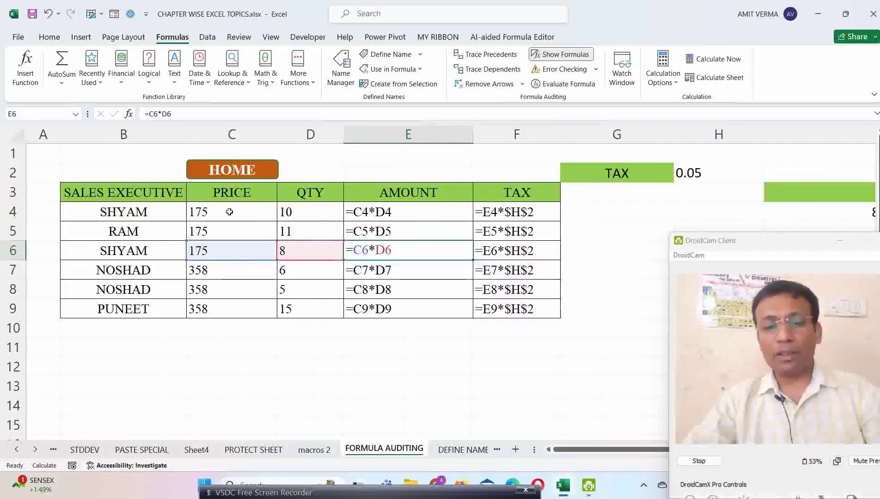
left_click(351, 212)
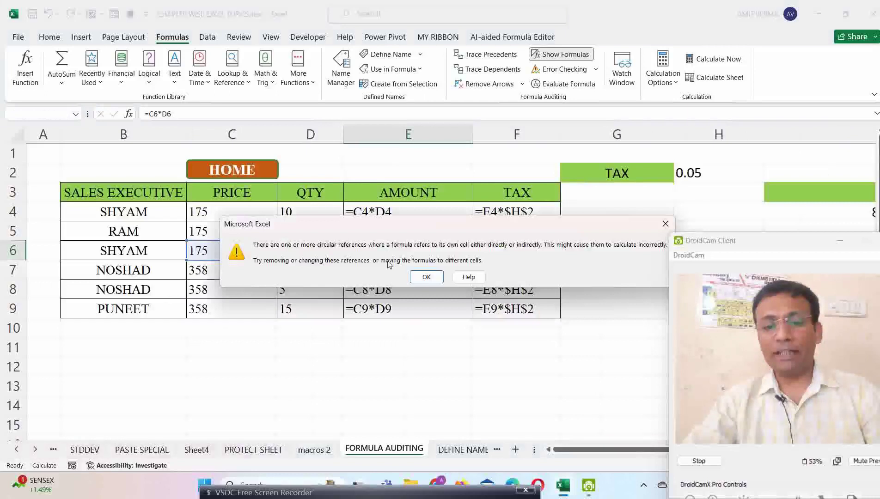
left_click(429, 279)
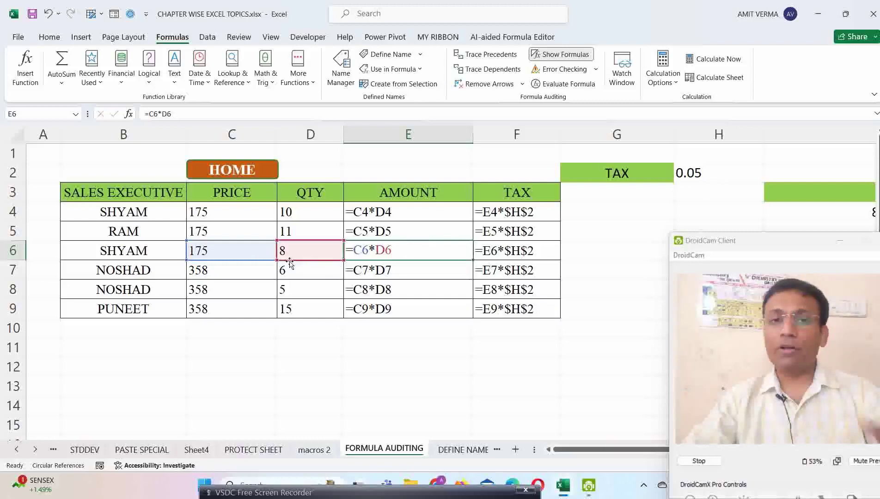
- Show calculated values again and autofit column B to fit SALES EXECUTIVE
left_click(542, 54)
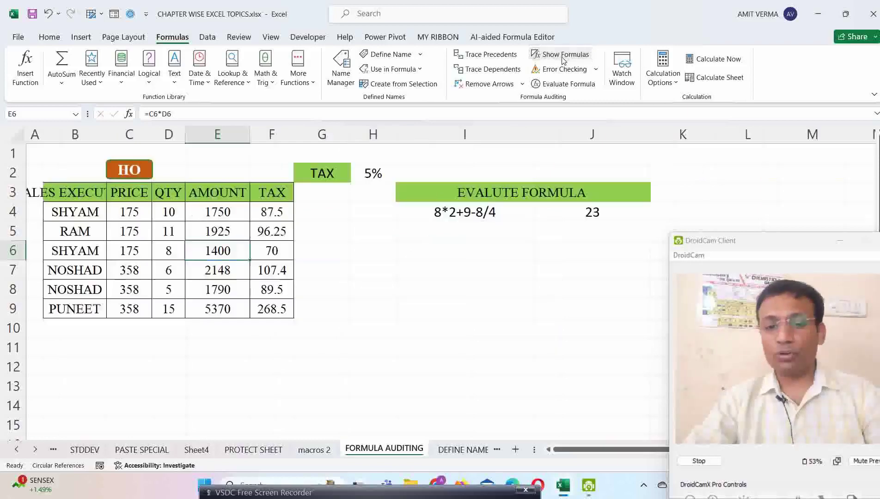
scroll(311, 281, "up", 1)
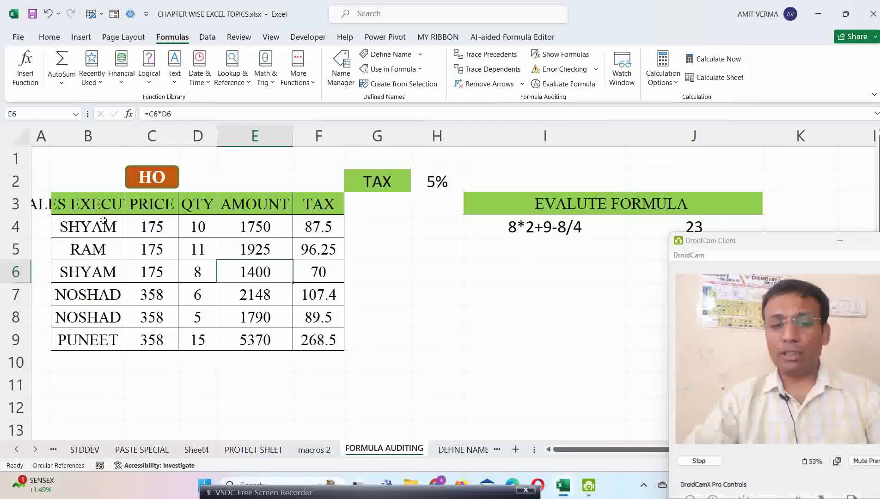
double_click(126, 142)
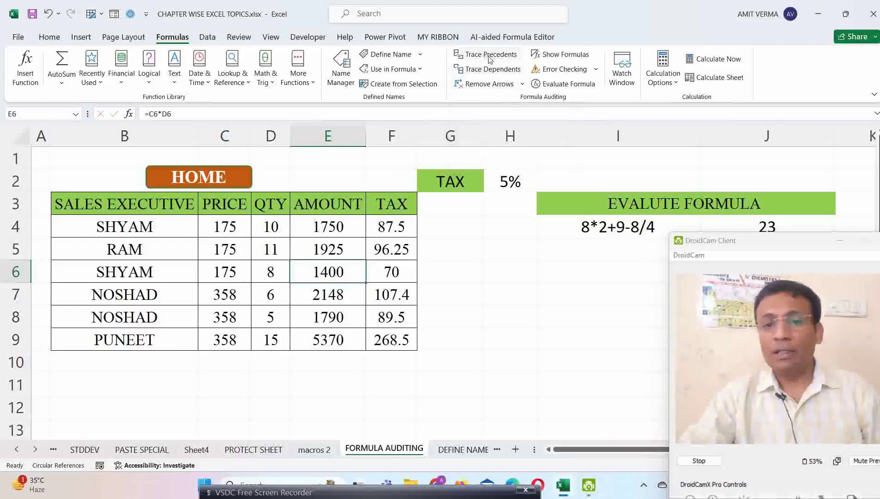
- Trace the precedents of E6's amount, remove the arrows, and select F6
left_click(493, 59)
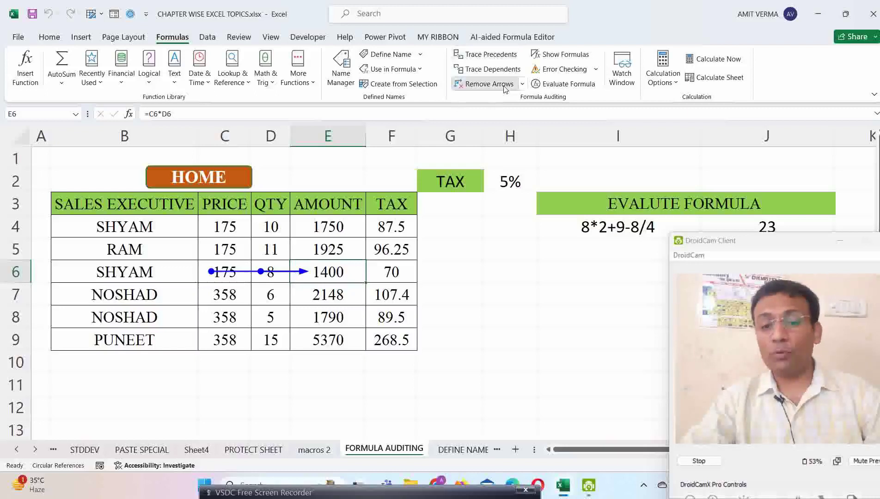
left_click(489, 84)
left_click(401, 273)
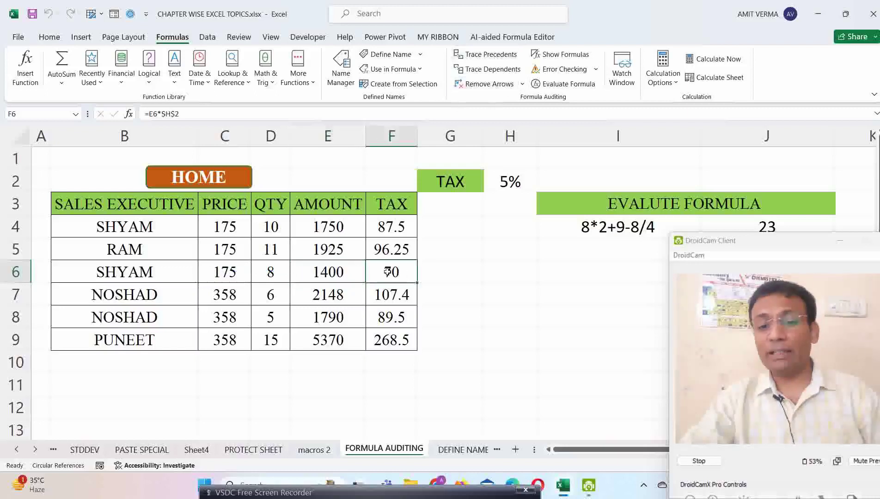
- Trace F6's tax back two levels to its amount, price and quantity, then remove the arrows
left_click(517, 59)
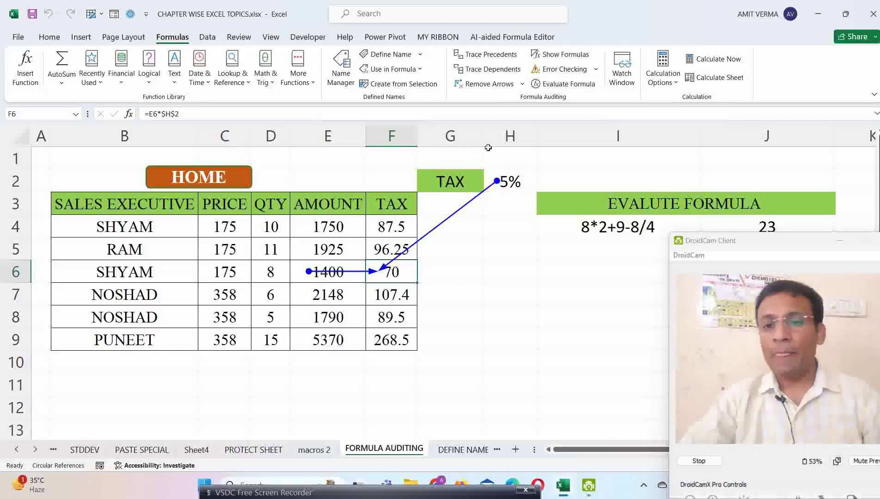
left_click(489, 55)
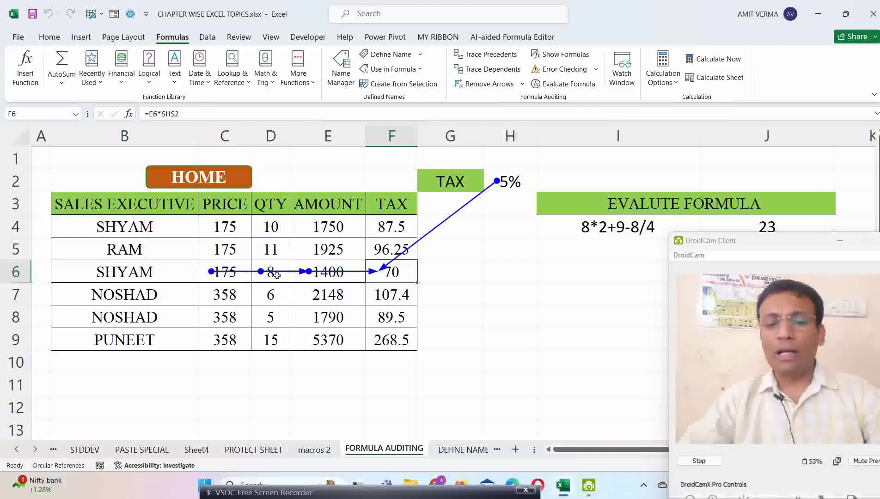
left_click(508, 85)
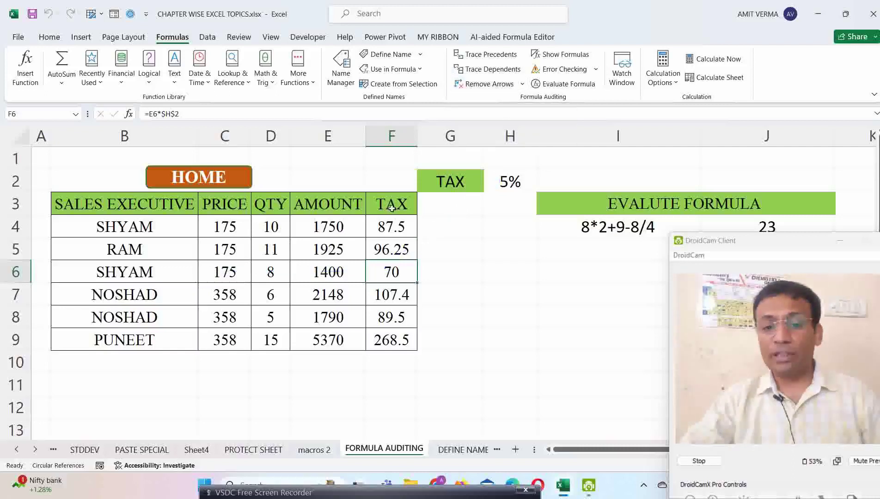
- Trace F4's tax back two levels to E4, C4 and D4, then clear the arrows
left_click(395, 225)
left_click(490, 55)
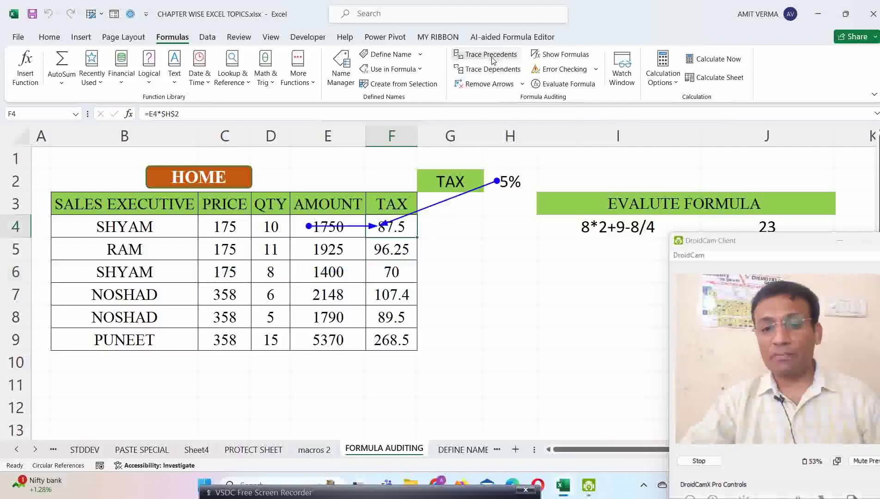
left_click(500, 59)
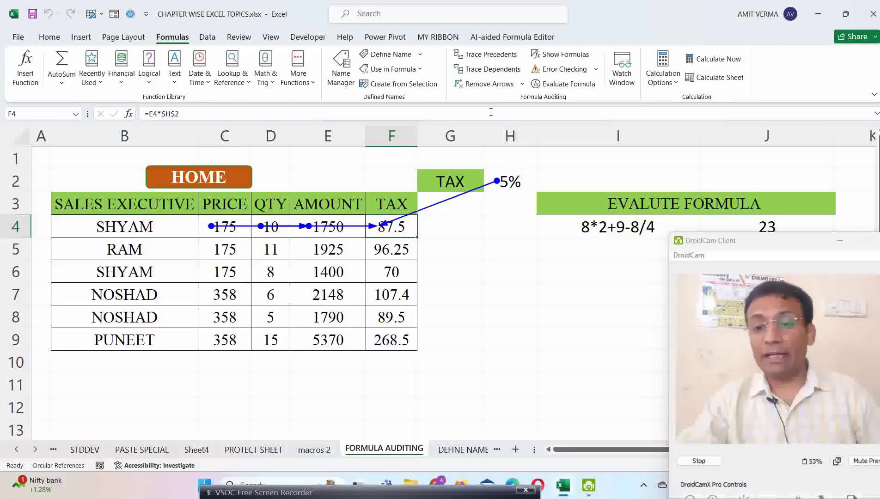
left_click(489, 83)
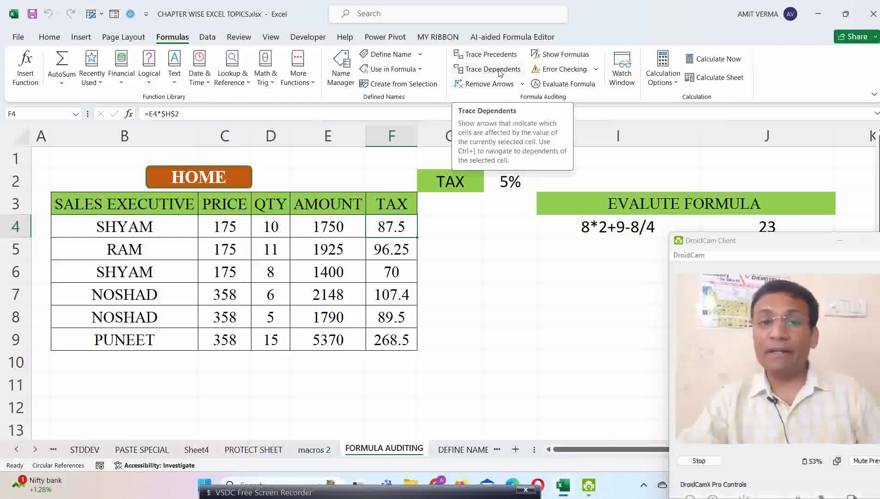
- Trace C5's dependents through E5 to F5, clear the arrows, and display formulas
left_click(232, 250)
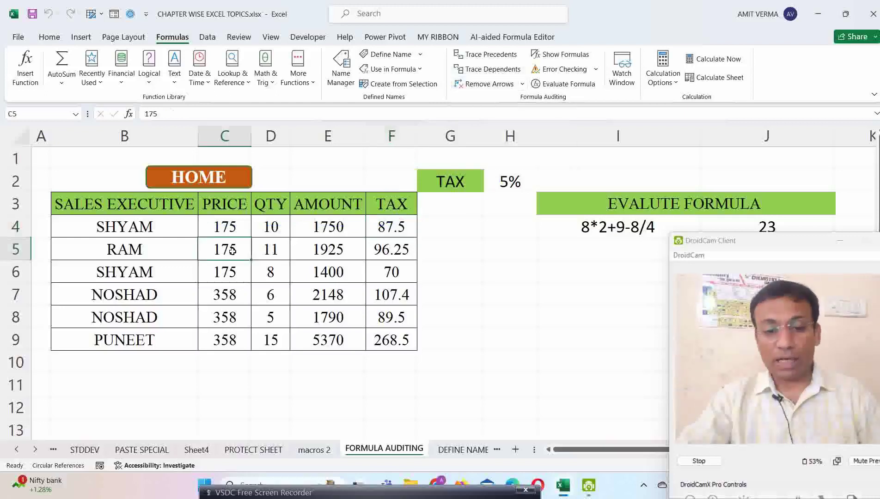
left_click(506, 74)
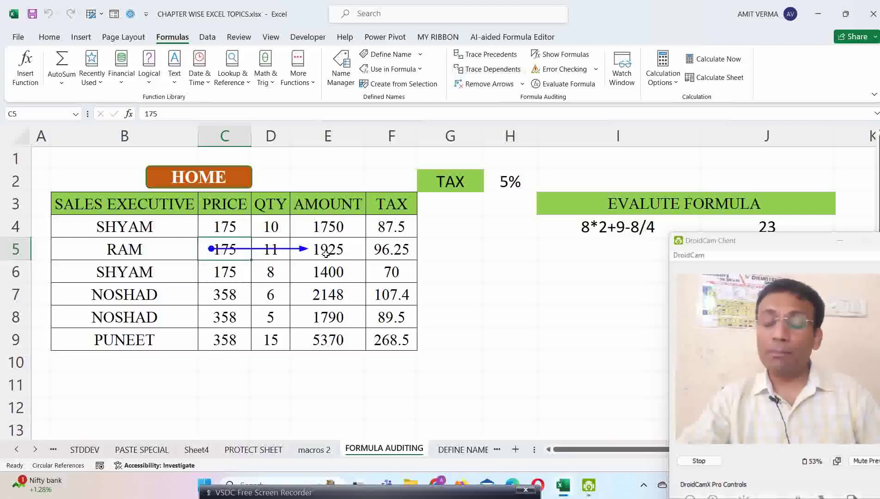
left_click(498, 74)
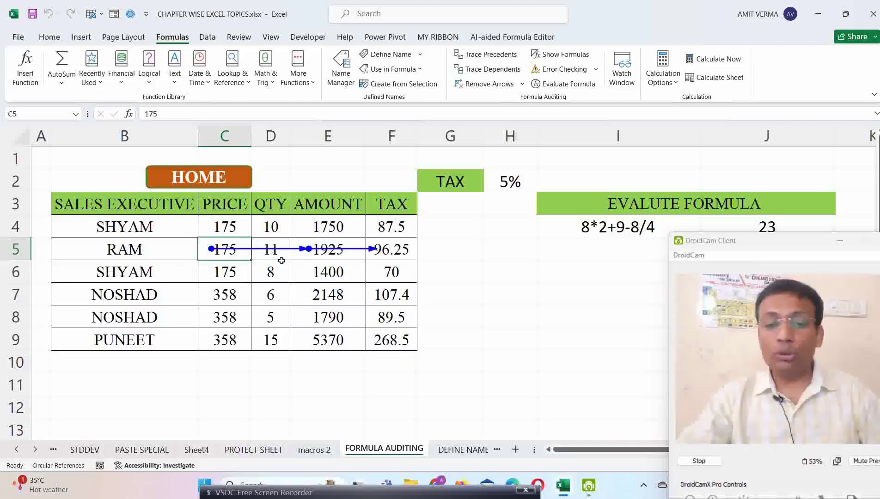
left_click(514, 86)
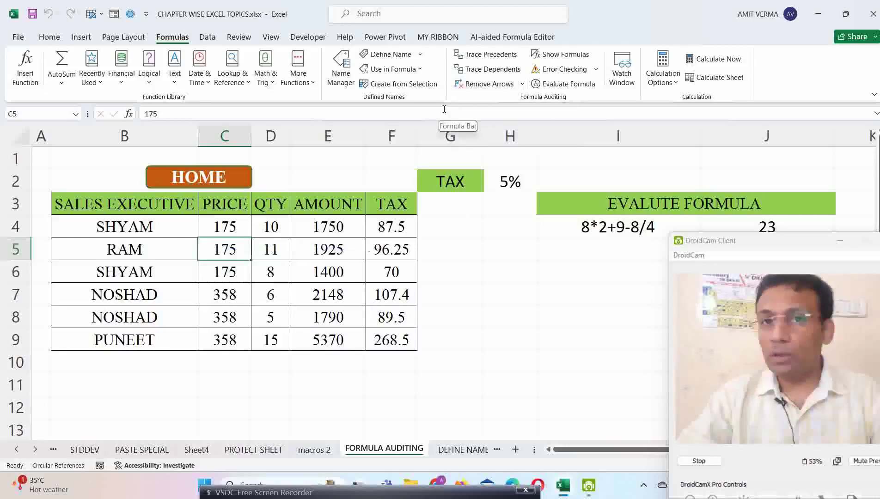
left_click(561, 54)
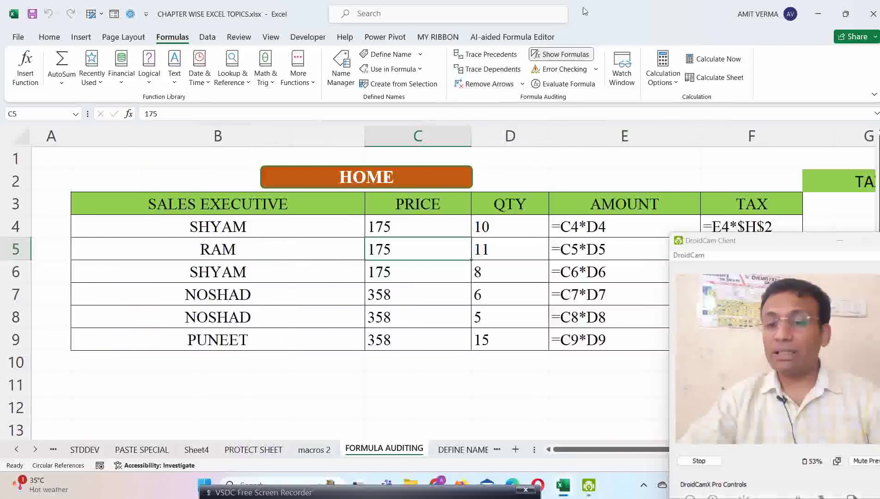
- Show values again and try tracing precedents of C5 and empty G4, dismissing the formula-required messages
left_click(560, 54)
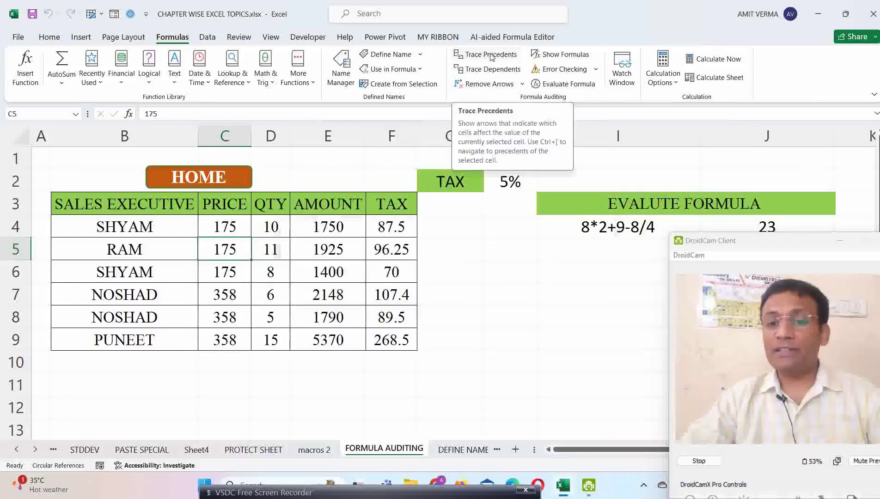
left_click(491, 55)
left_click(447, 274)
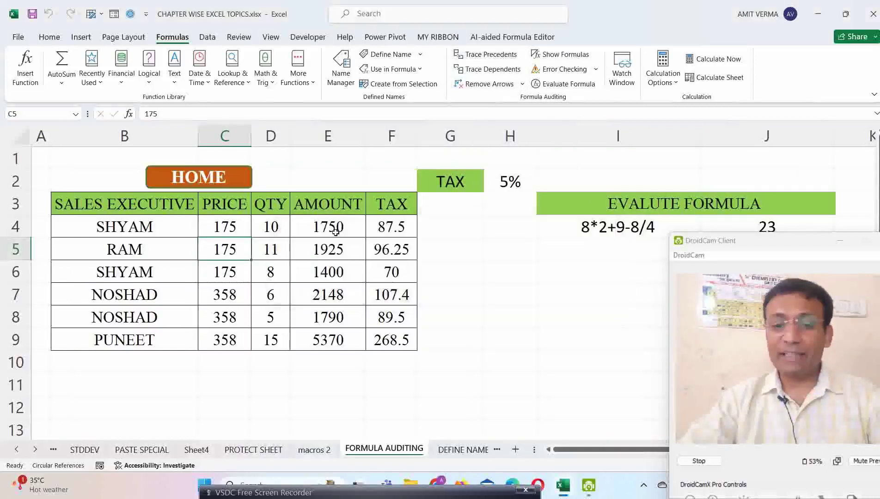
left_click(335, 232)
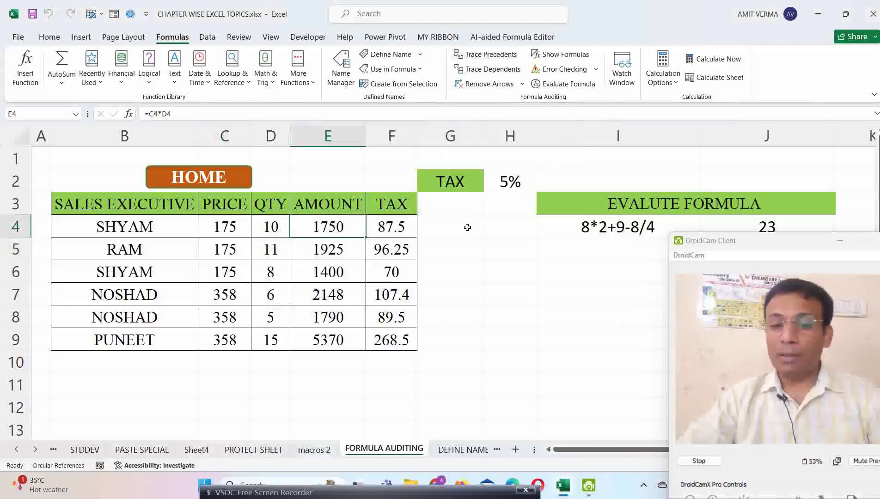
left_click(467, 226)
left_click(505, 56)
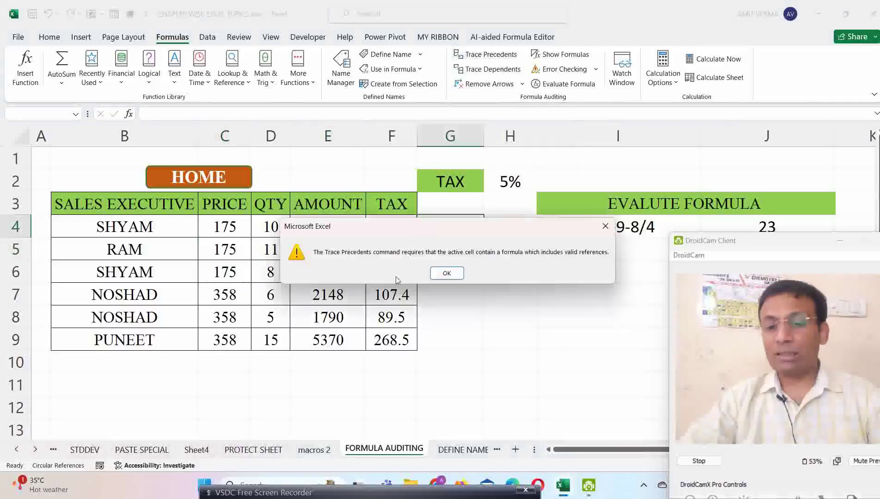
left_click(460, 277)
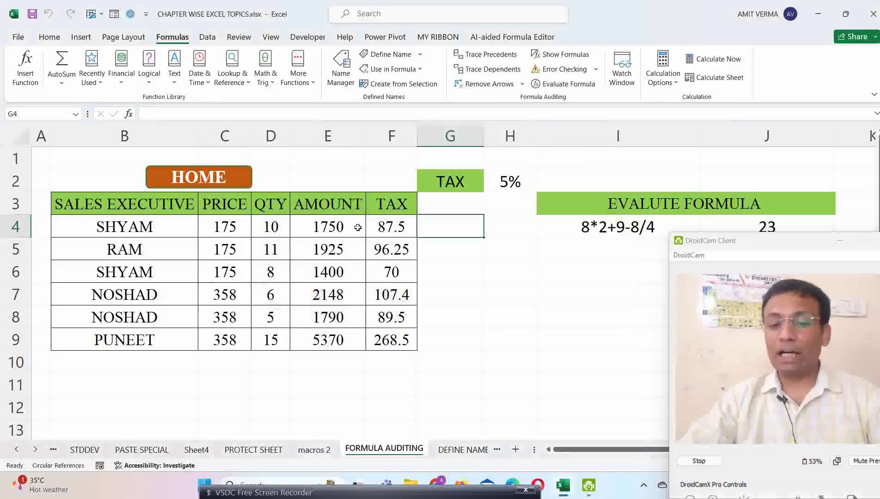
- Trace precedents of E4 and F4 back to C4 and D4, clearing the arrows each time
left_click(333, 230)
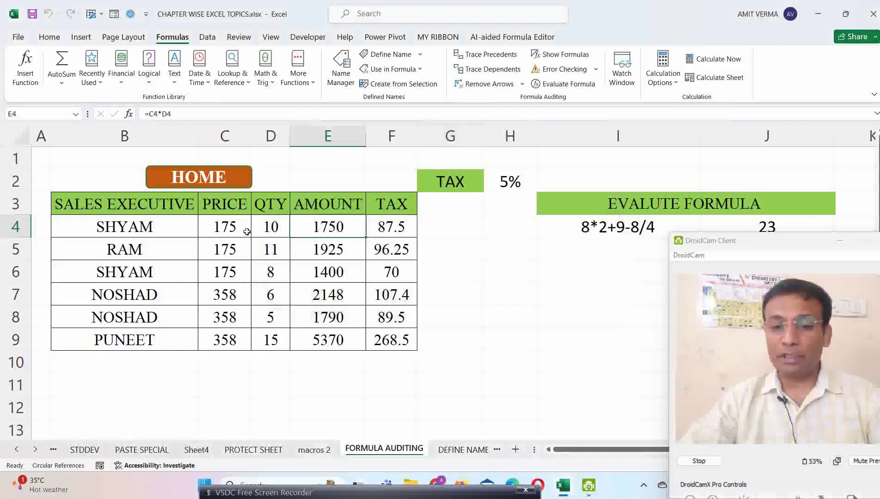
left_click(489, 54)
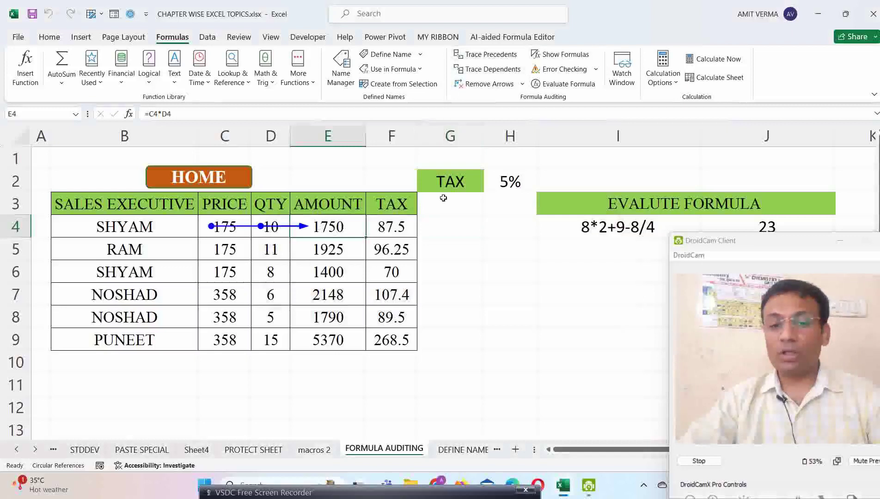
left_click(402, 228)
left_click(505, 86)
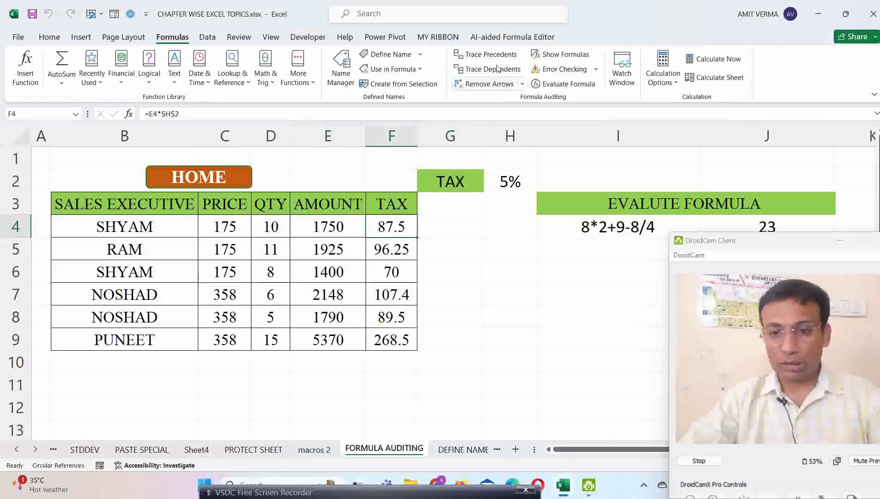
left_click(497, 57)
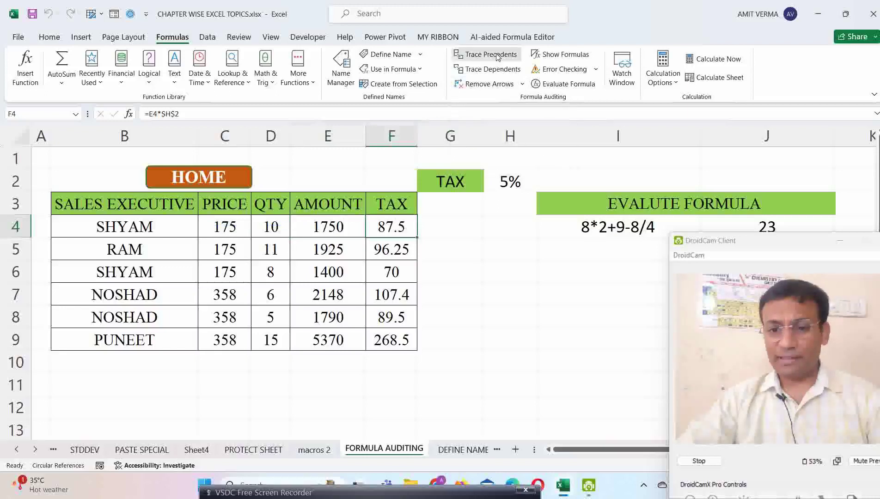
left_click(497, 57)
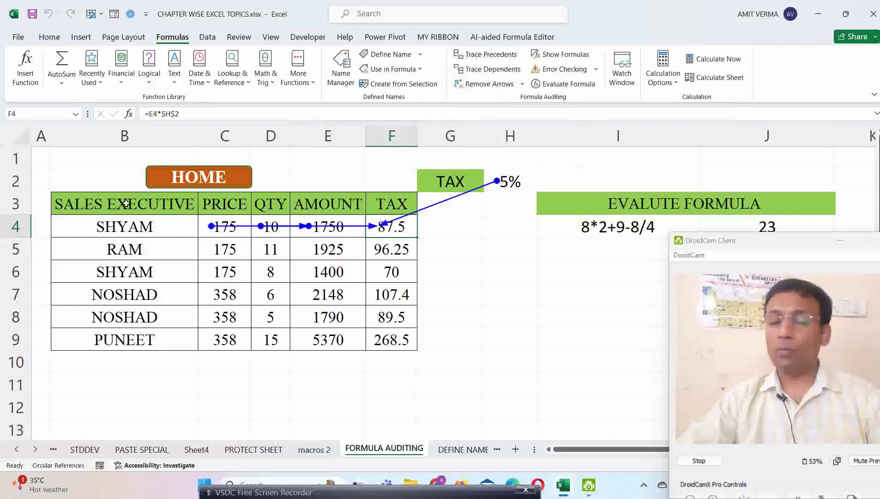
left_click(489, 84)
- Trace C5's dependents through E5 to F5, then remove the arrows
left_click(225, 250)
left_click(510, 74)
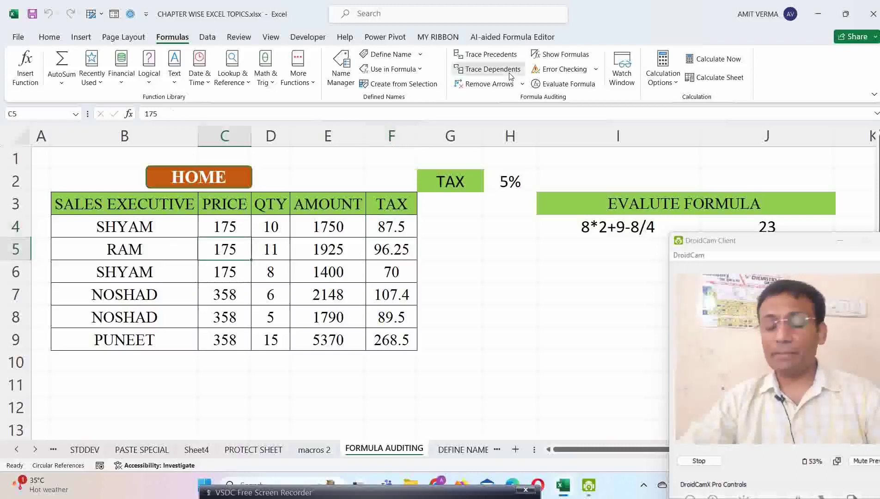
left_click(510, 73)
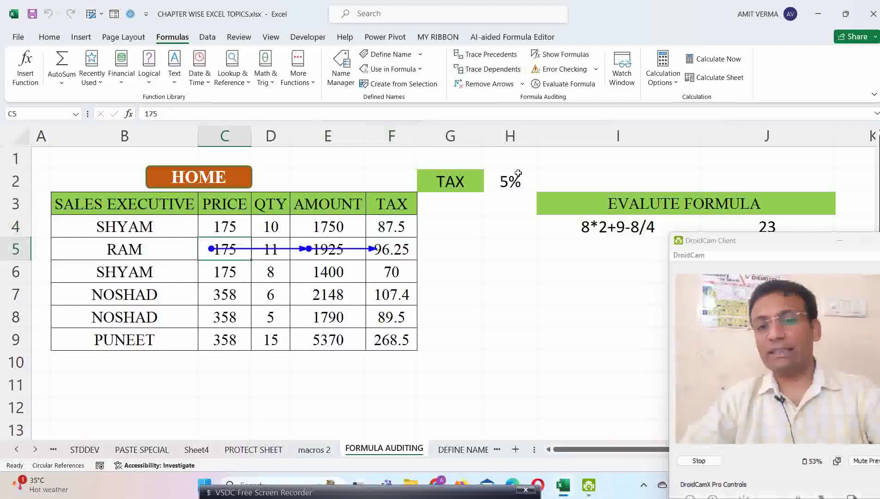
left_click(489, 83)
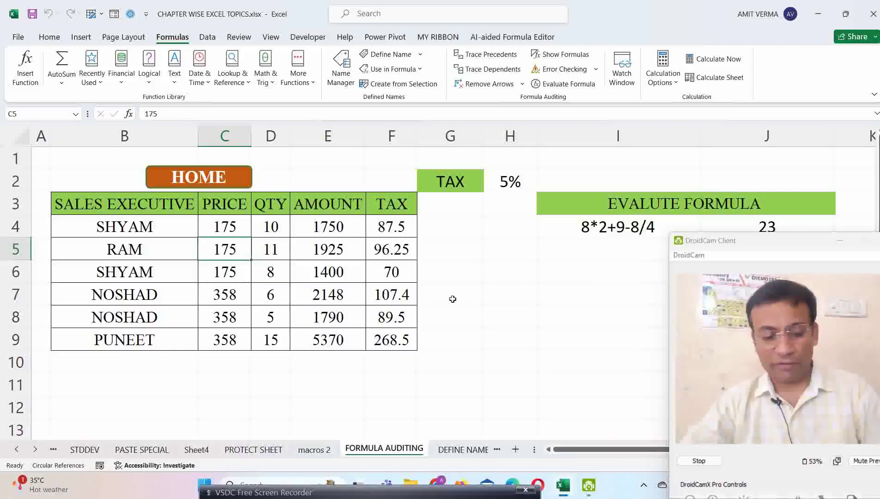
- Scroll to the EVALUTE FORMULA block and select the expression 8*2+9-8/4 in I4
scroll(453, 299, "down", 1)
scroll(452, 299, "down", 1)
scroll(452, 299, "down", 1)
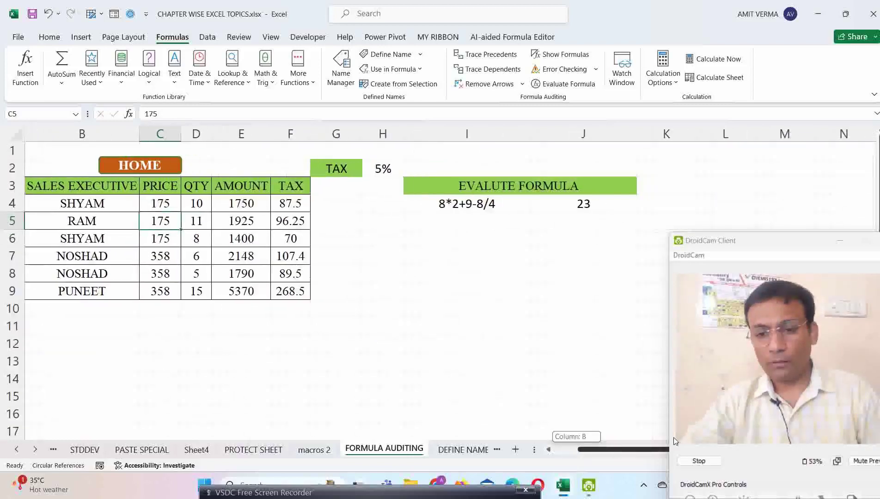
scroll(561, 373, "up", 3)
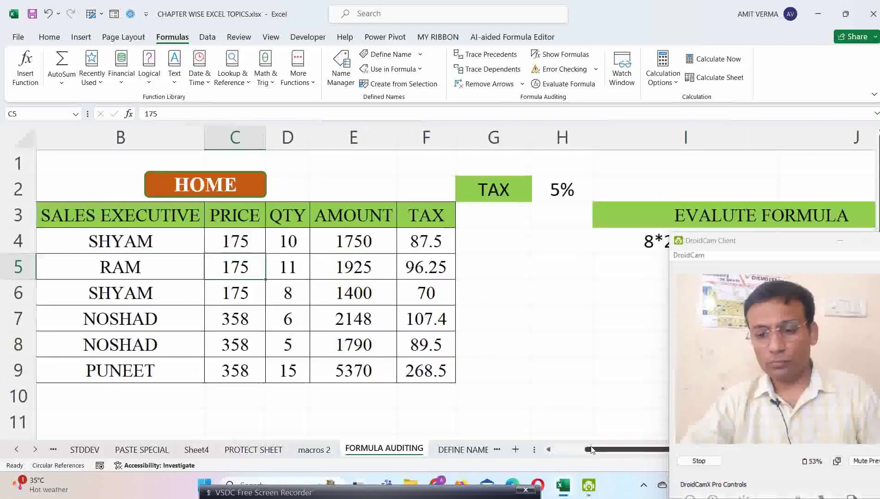
scroll(518, 372, "right", 3)
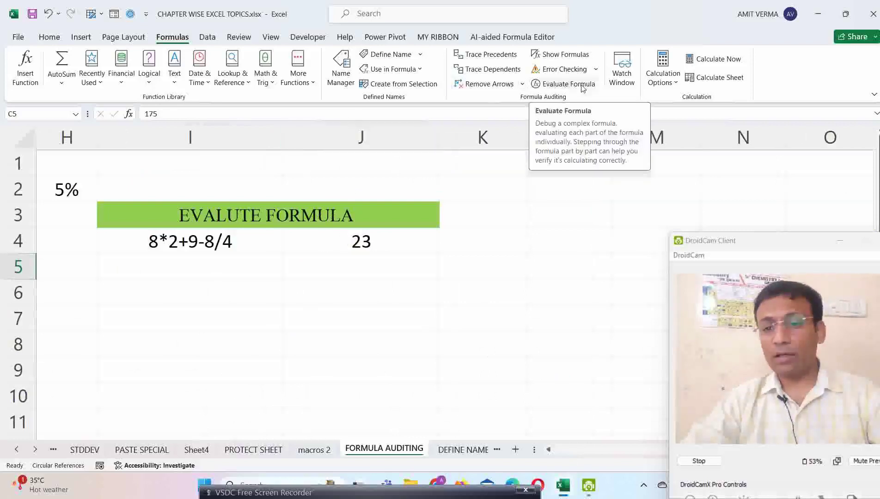
left_click(236, 246)
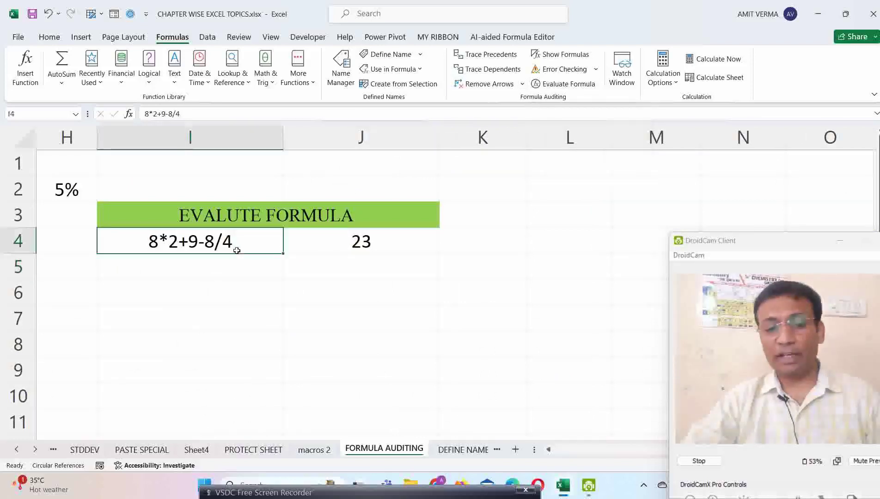
left_click(372, 245)
left_click(262, 249)
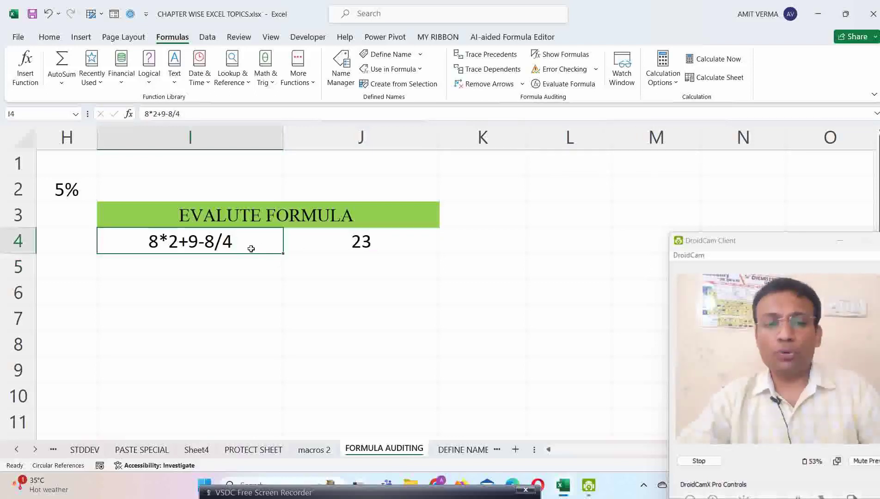
- Run Evaluate Formula on I4, see it is a constant, and close the window
left_click(566, 84)
left_click_drag(363, 170, 534, 114)
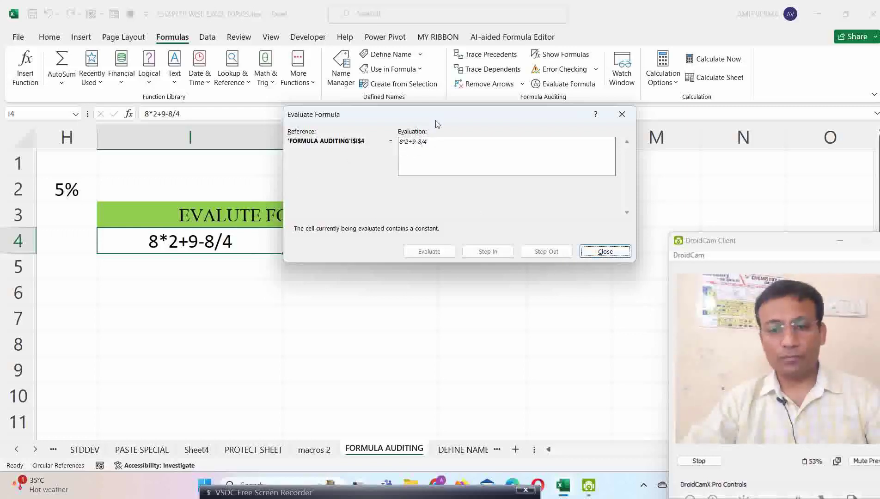
left_click(591, 253)
- Evaluate J4's =8*2+9-8/4 step by step through 16, 25 and 2 to 23, then close
left_click(208, 259)
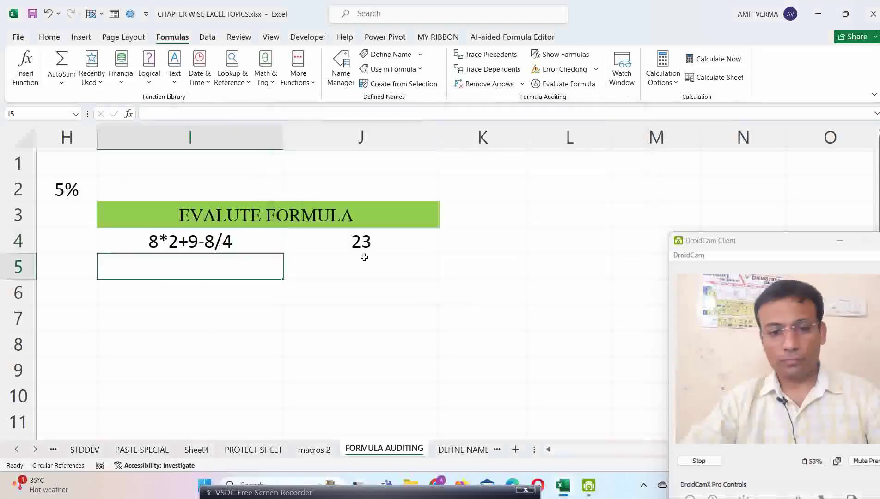
left_click(363, 250)
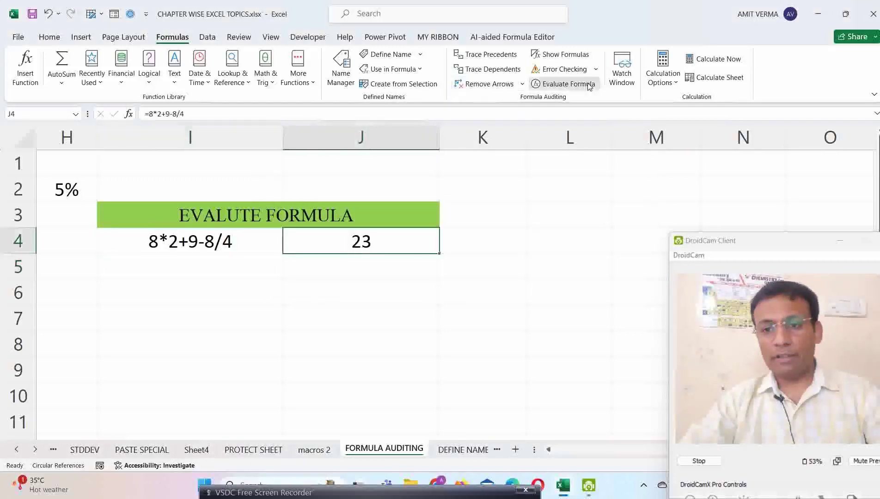
left_click(566, 84)
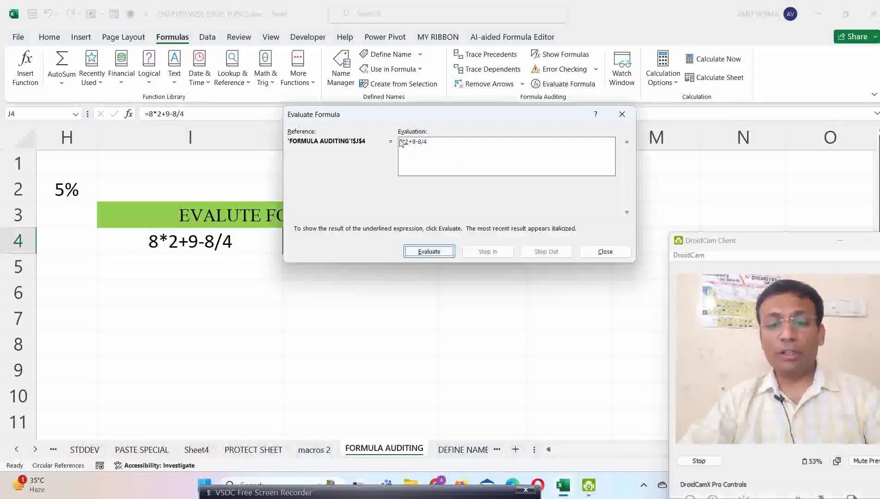
left_click(430, 253)
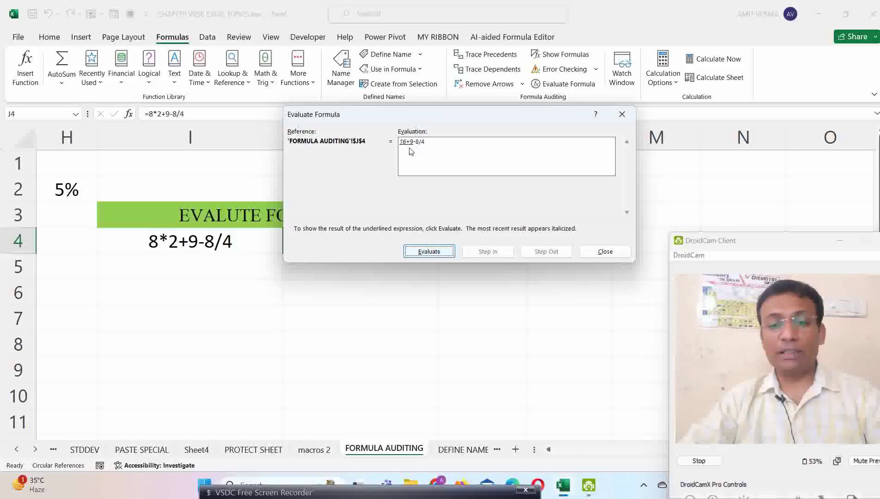
left_click(433, 253)
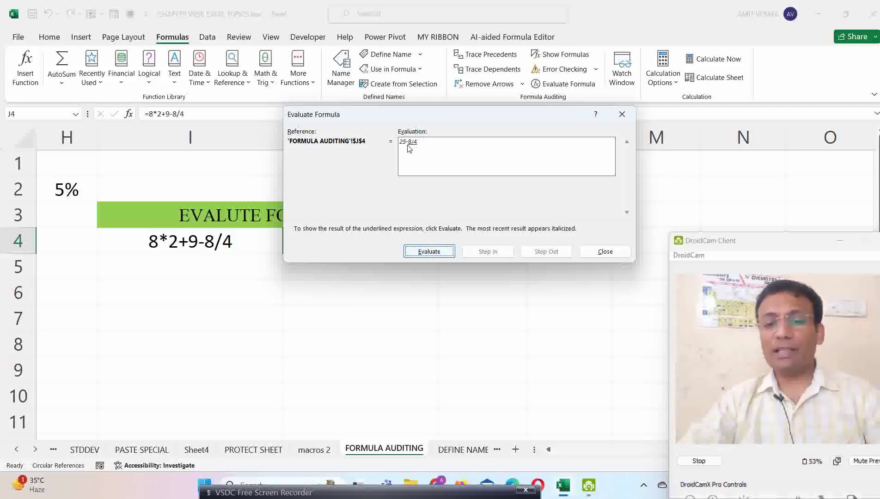
left_click(435, 252)
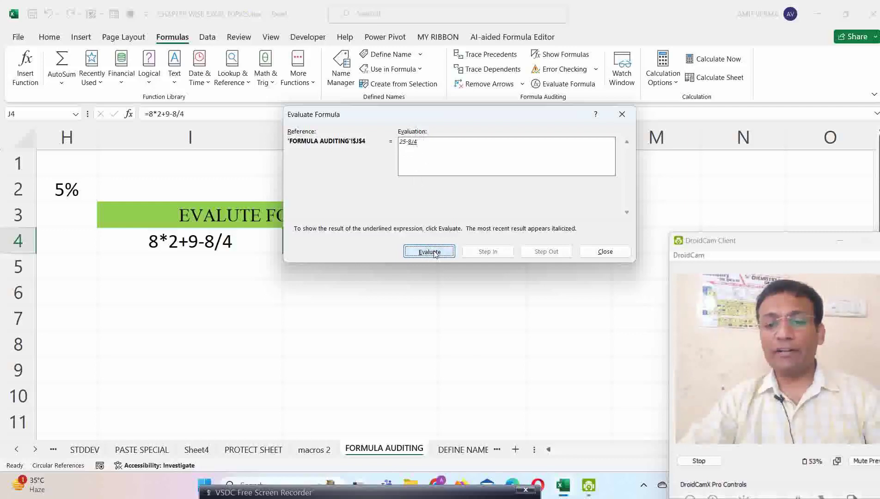
left_click(429, 251)
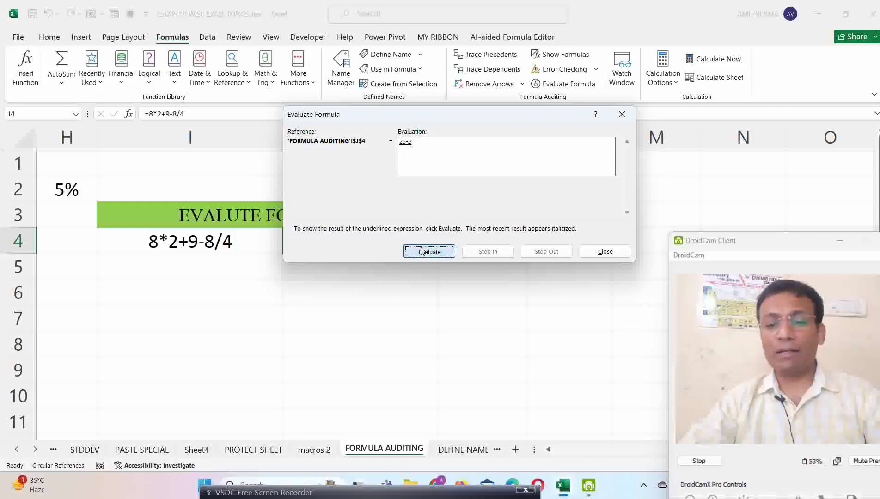
mouse_move(420, 115)
left_mouse_down()
mouse_move(480, 117)
mouse_move(335, 294)
mouse_move(299, 281)
left_mouse_up()
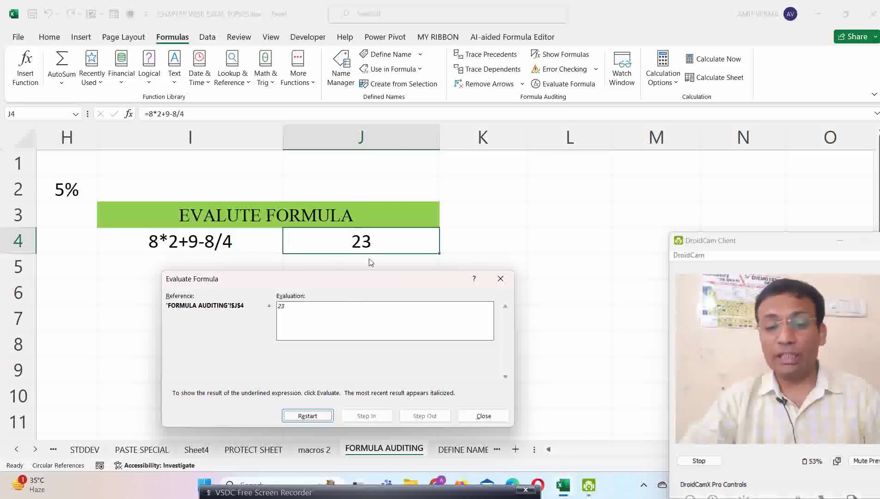
left_click(482, 416)
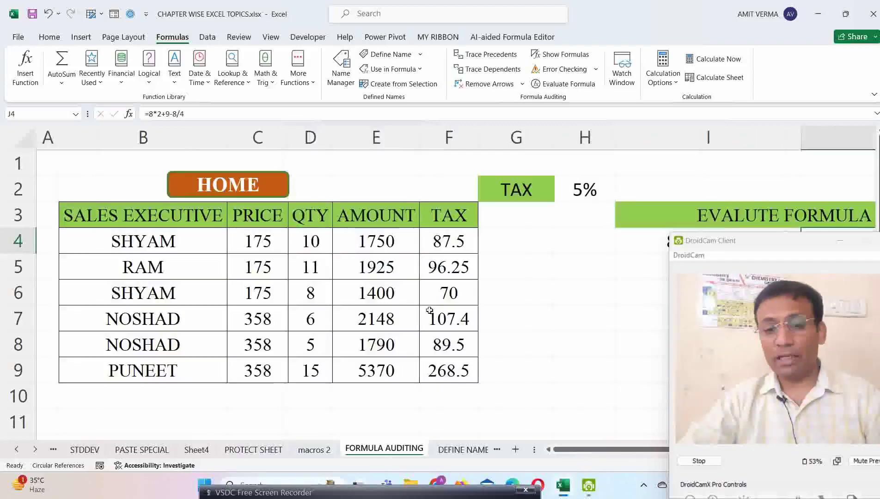
- Go back to SUMMARY SHEET via HOME and open the DEFINE NAME sheet from its Topics link
left_click(268, 191)
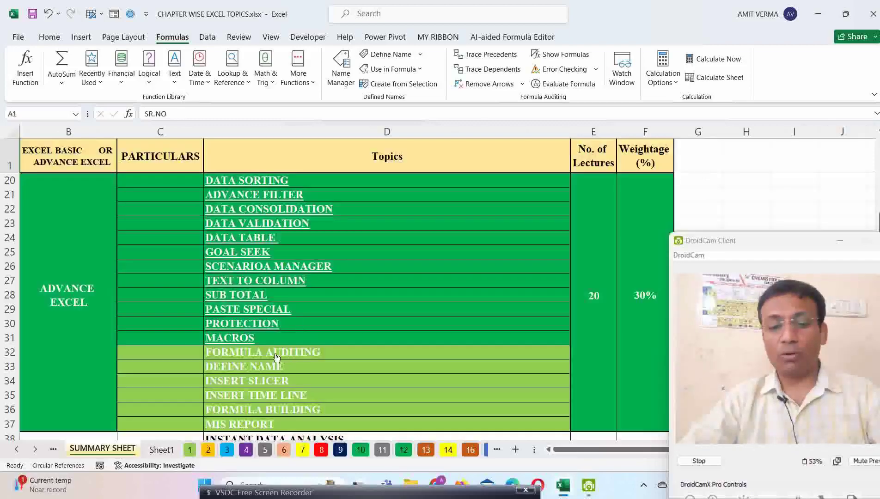
left_click_drag(182, 339, 330, 338)
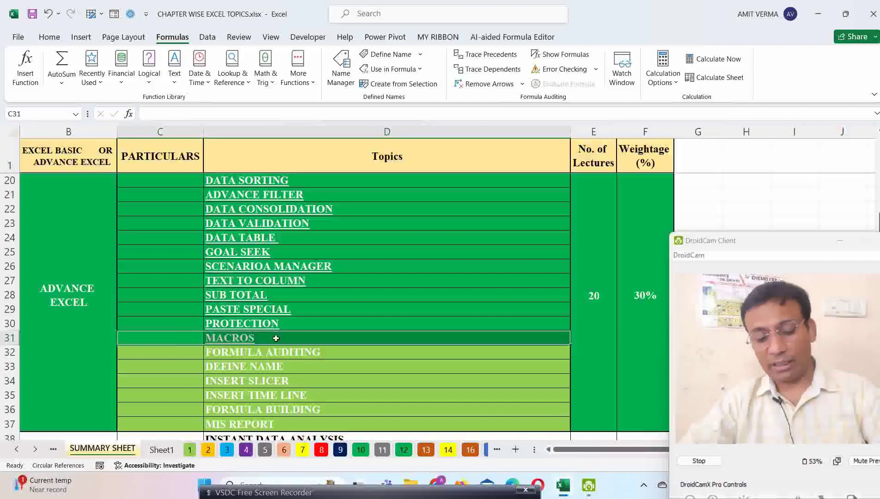
key("alt+h")
left_click_drag(187, 354, 338, 355)
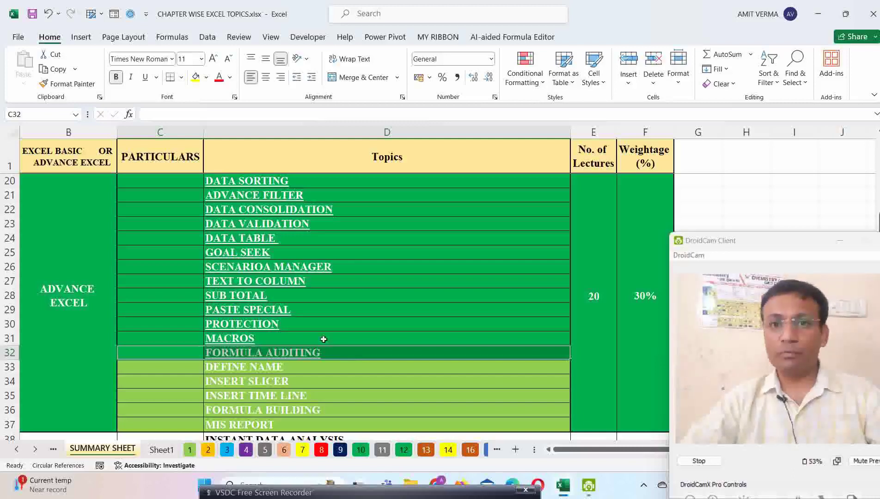
left_click(255, 371)
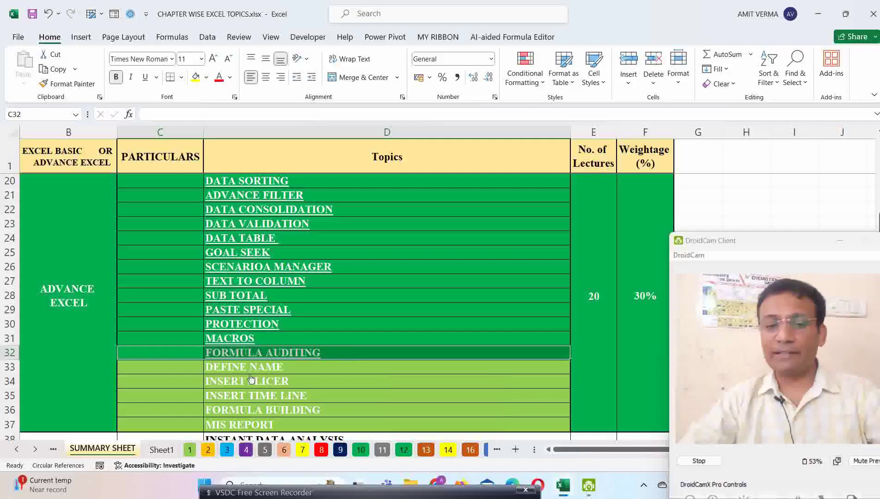
left_click(251, 373)
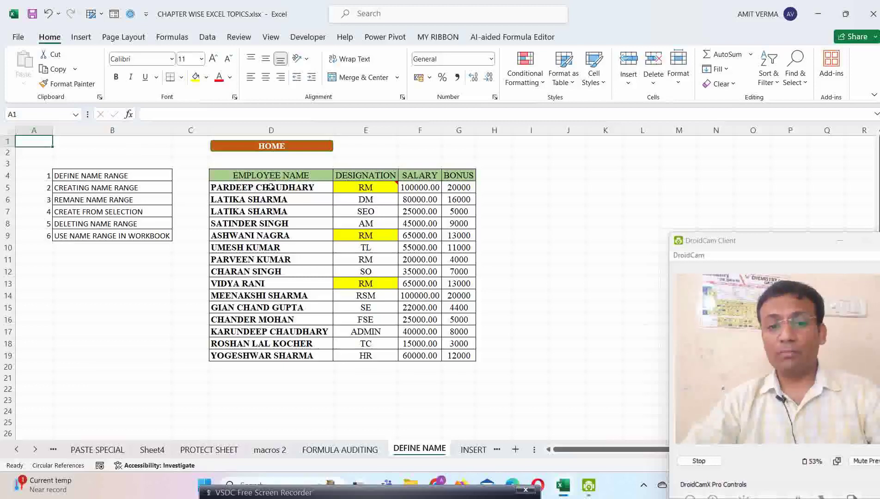
- Name the range D5:D19 EMP_NAME in the Name Box, retrying after the invalid-name error
left_click_drag(271, 186, 269, 350)
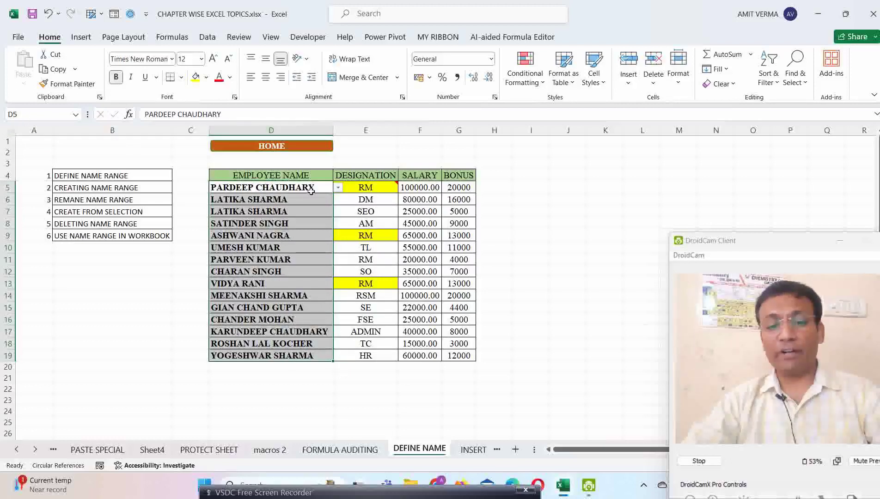
left_click(44, 114)
type("E")
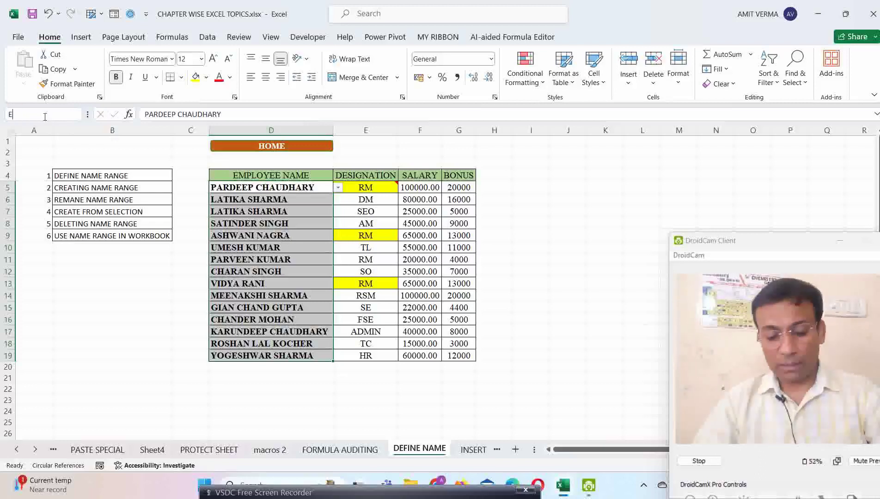
type("MP_NAME")
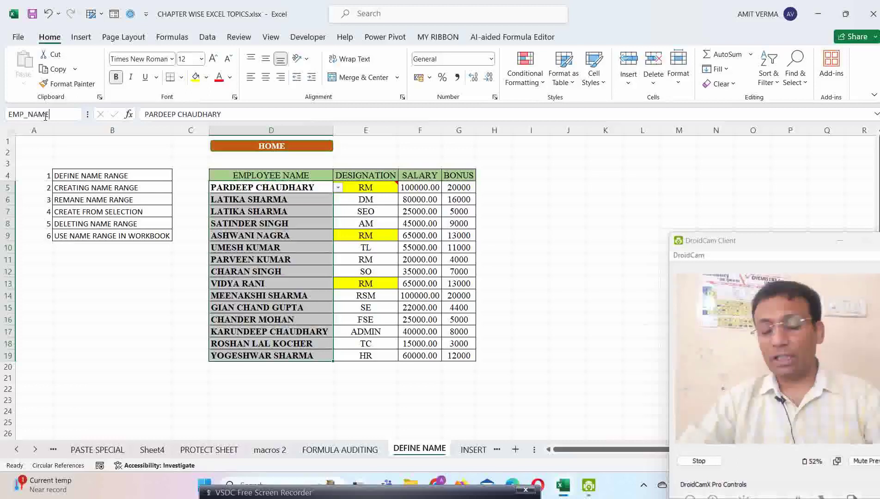
key("BackSpace")
key("BackSpace")
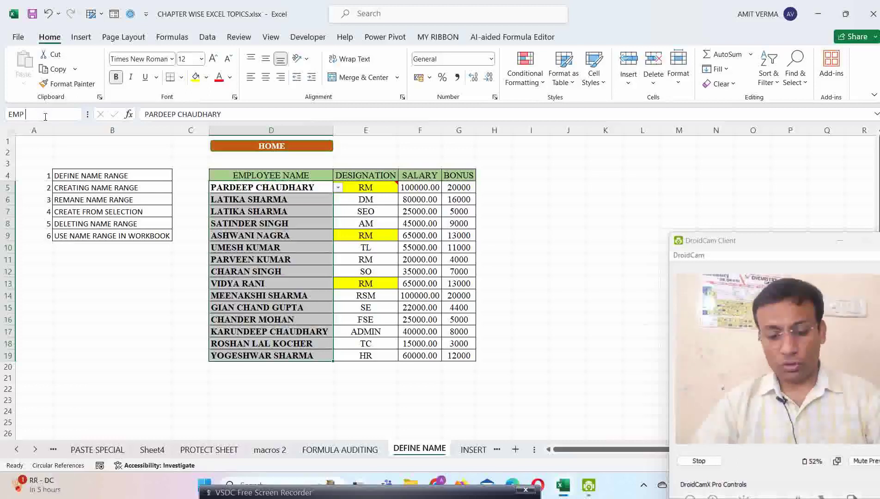
type("NAME")
key("Return")
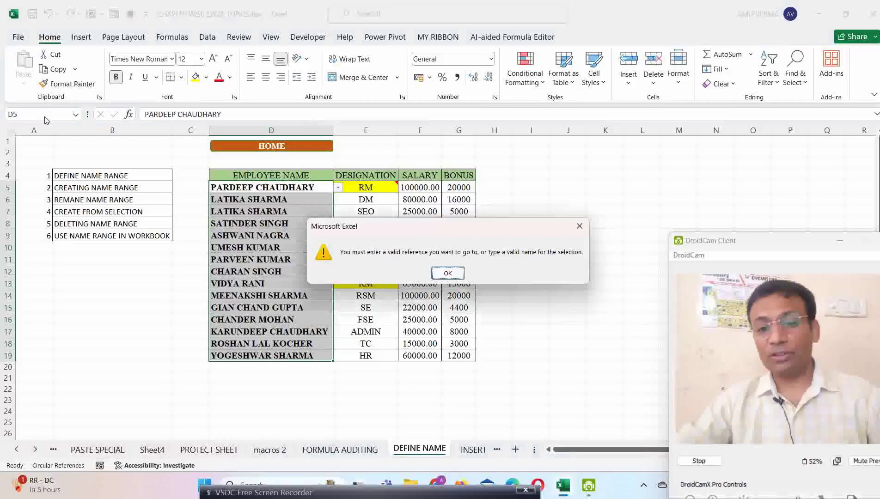
left_click(447, 274)
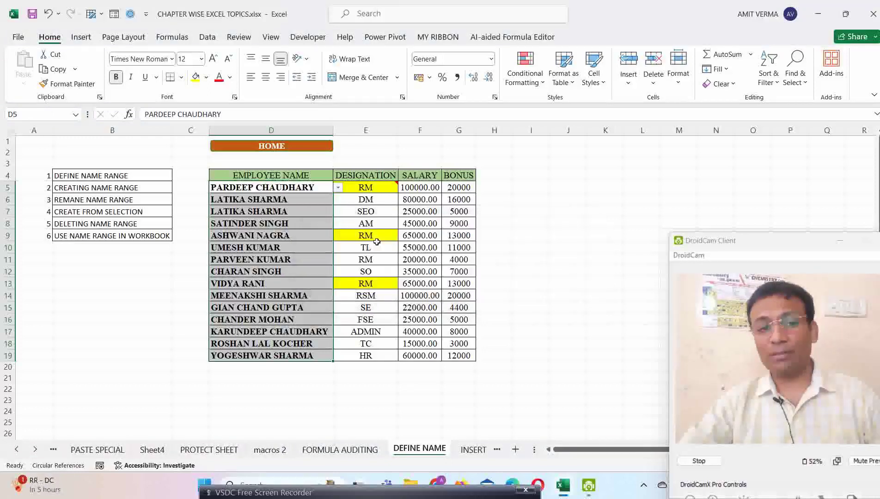
left_click(62, 116)
type("EMP_NAME")
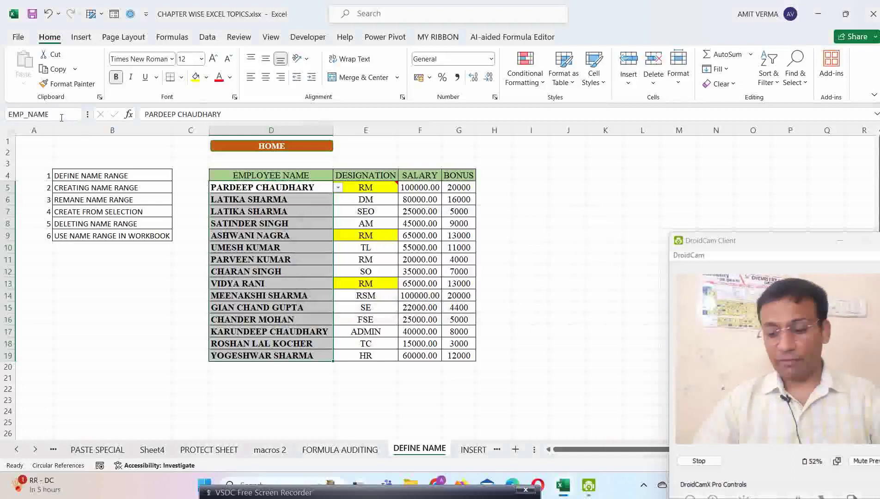
key("Return")
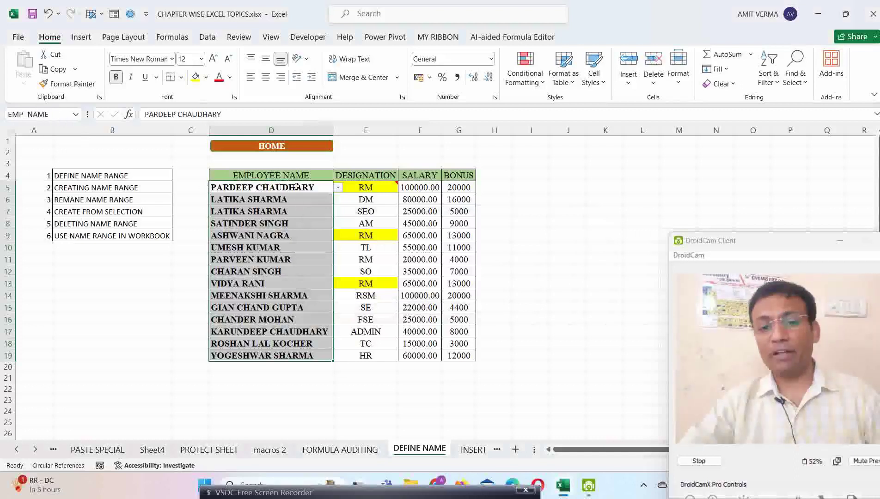
- Jump to the NPER and PMT named ranges, then back to EMP_NAME on the DEFINE NAME sheet
left_click(75, 116)
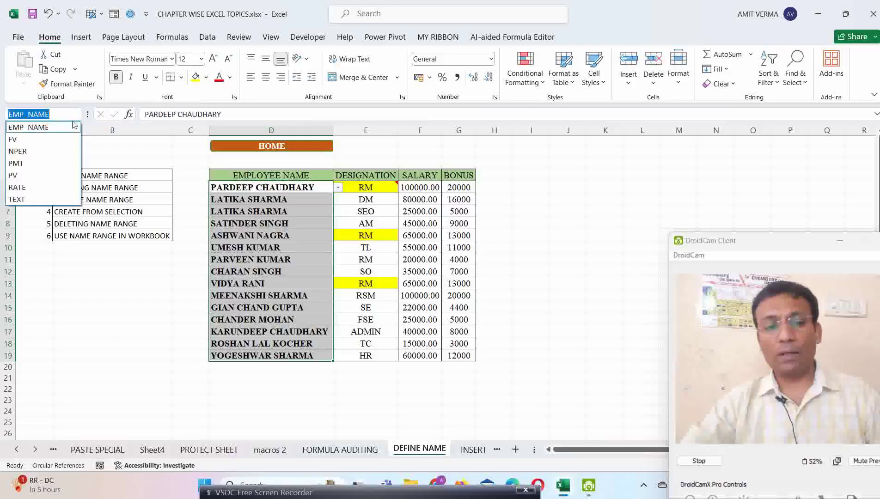
left_click(41, 154)
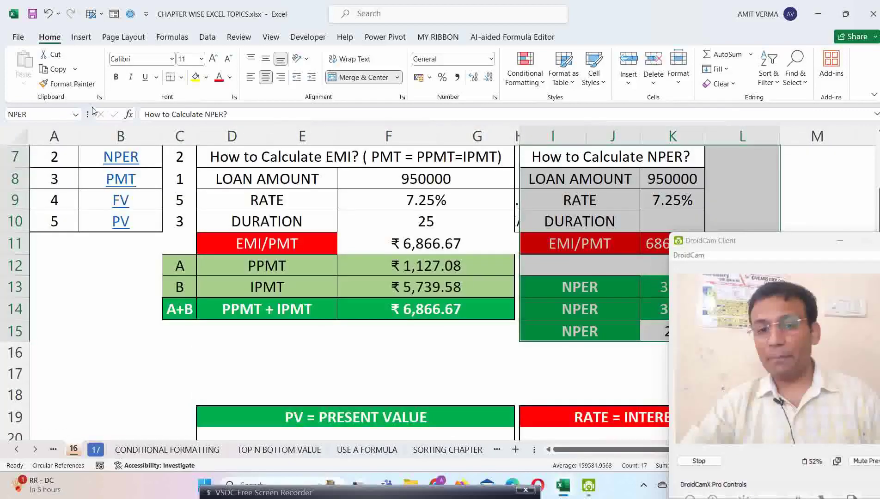
left_click(76, 116)
left_click(37, 160)
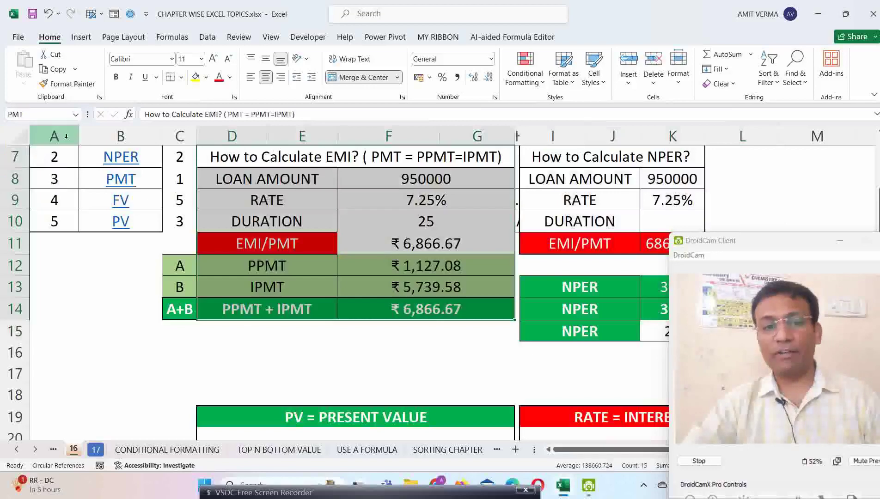
left_click(76, 115)
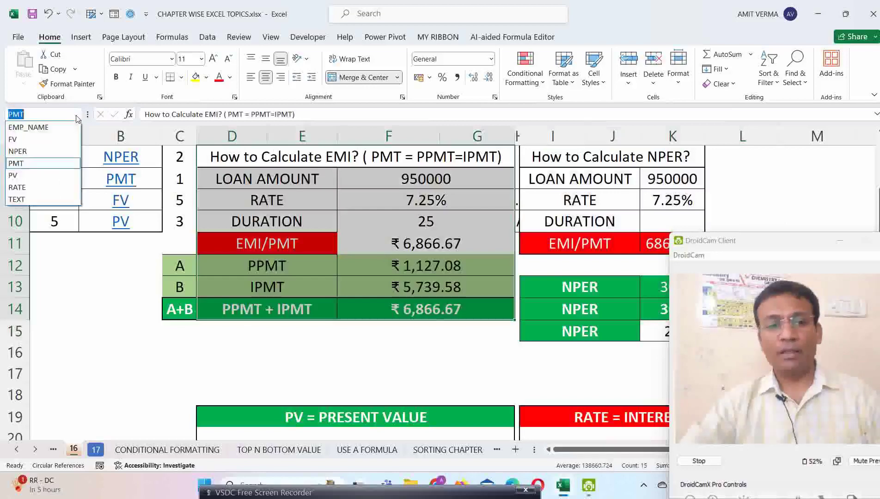
left_click(50, 131)
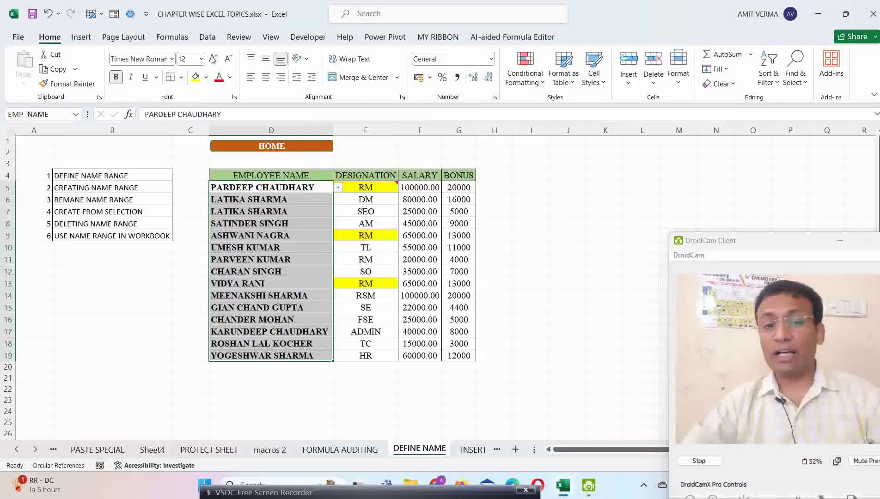
left_click(183, 38)
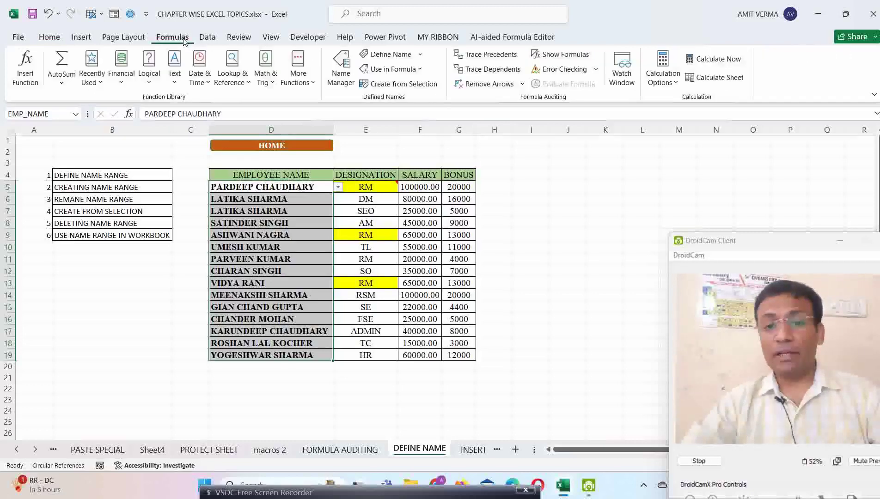
- Rename EMP_NAME to EMPLOYEE_NAME in the Name Manager, keeping its D5:D19 reference
left_click(342, 73)
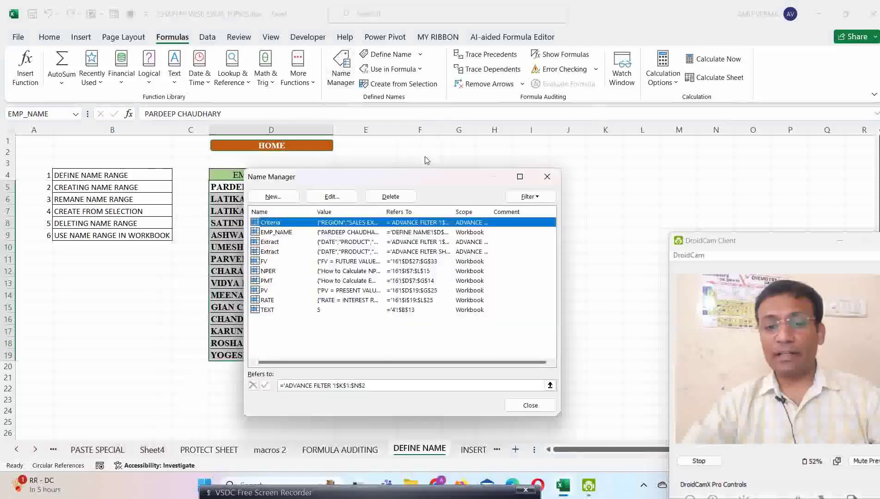
left_click_drag(345, 227, 426, 112)
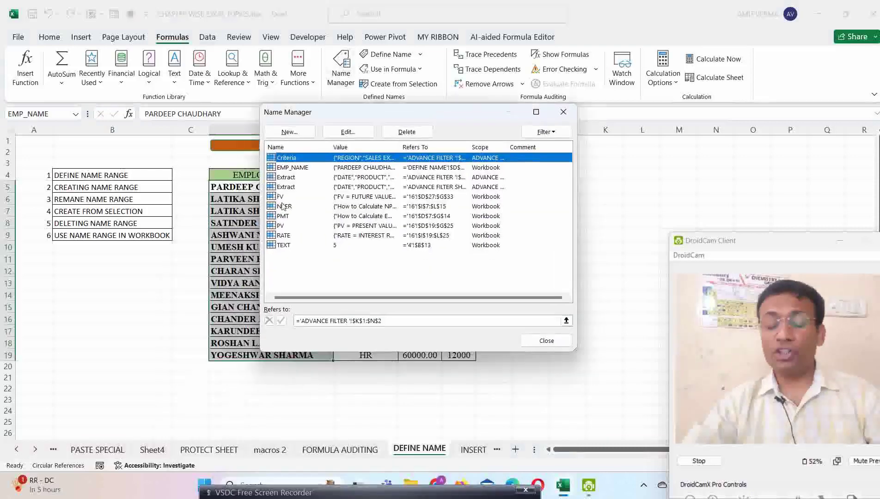
left_click(295, 169)
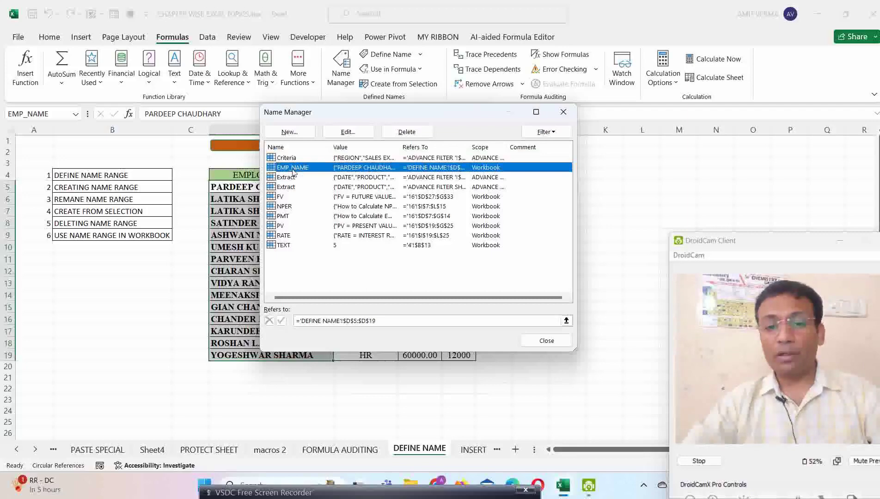
key("Escape")
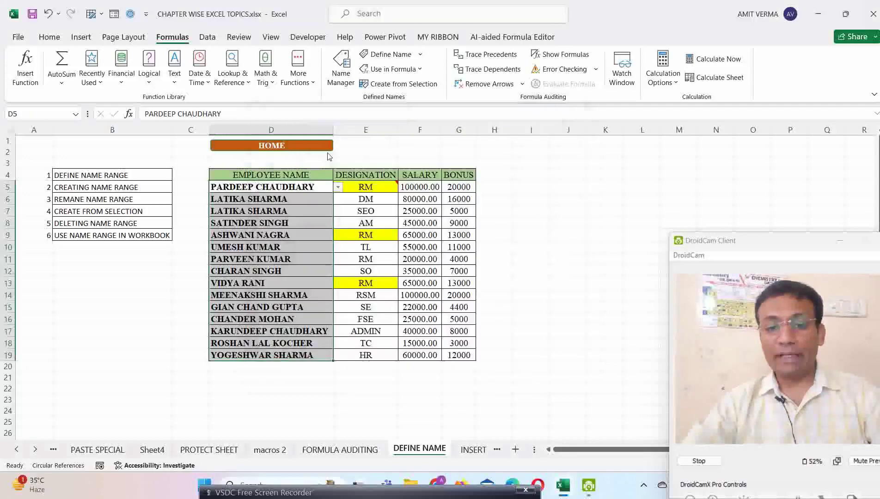
left_click(386, 189)
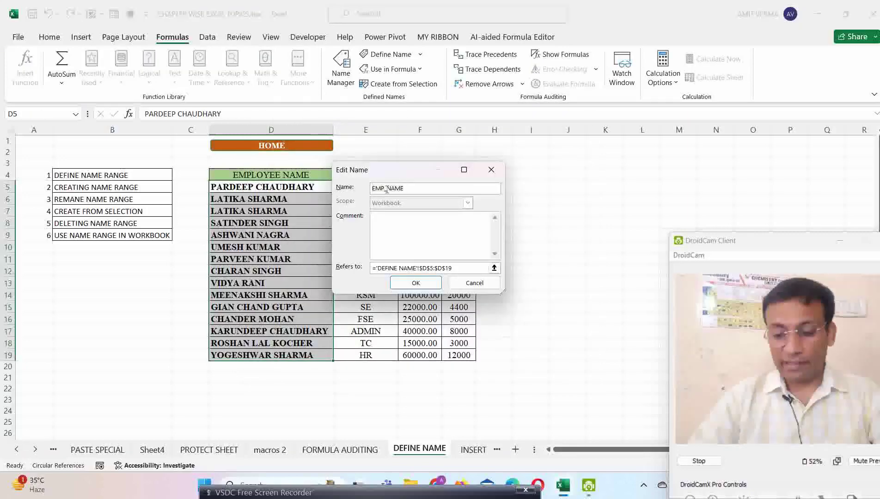
type("LOYEE")
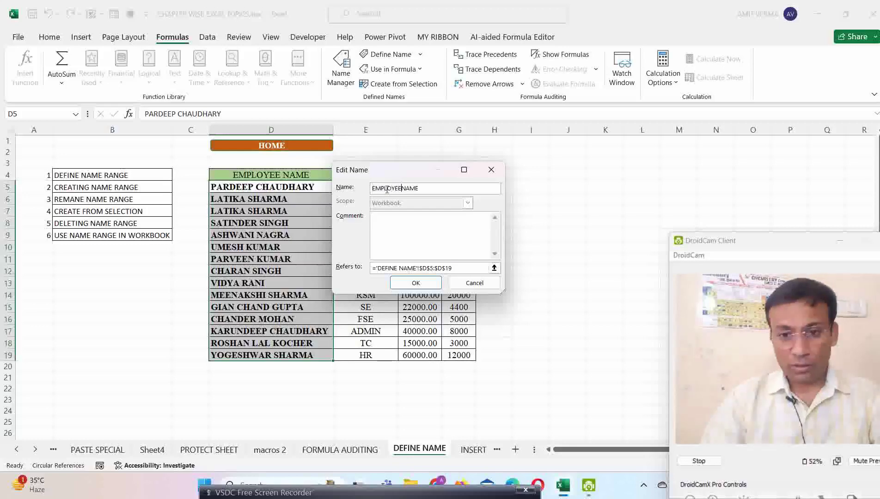
left_click(416, 283)
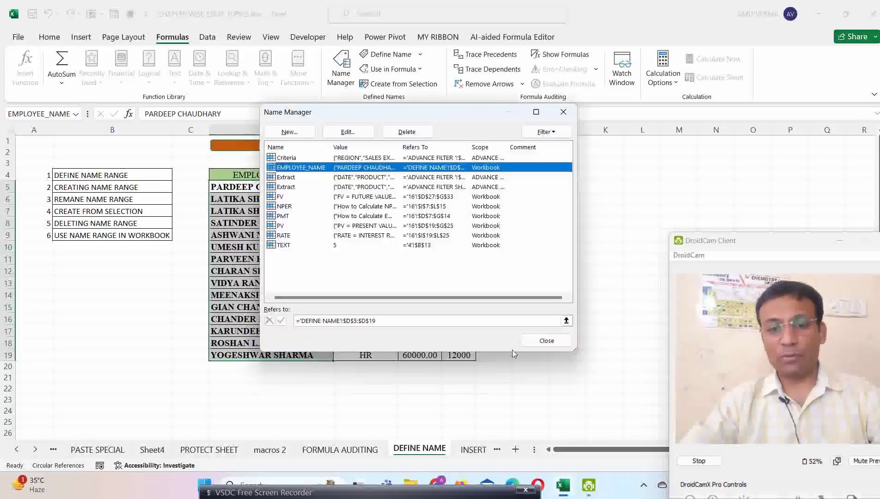
left_click(547, 340)
left_click(75, 114)
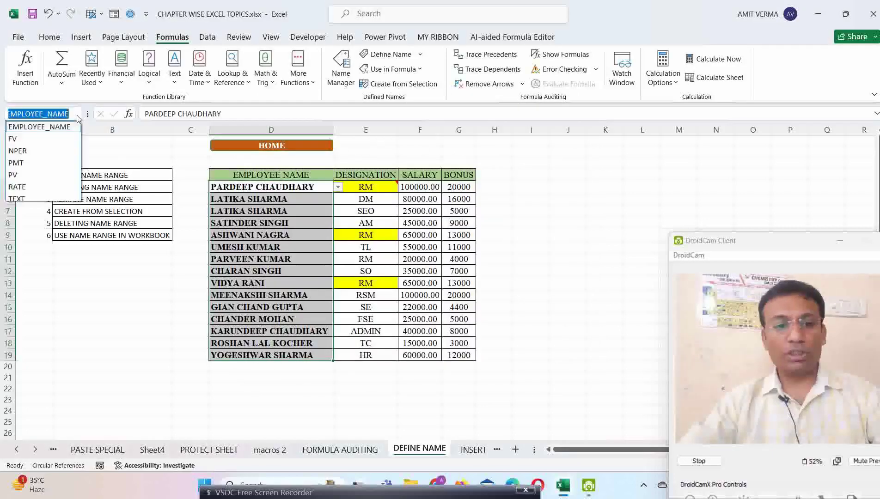
left_click(46, 150)
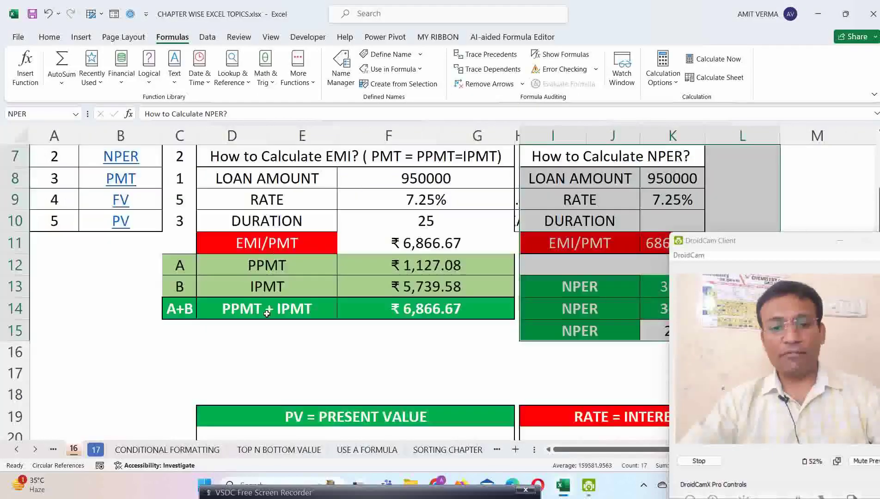
left_click(76, 114)
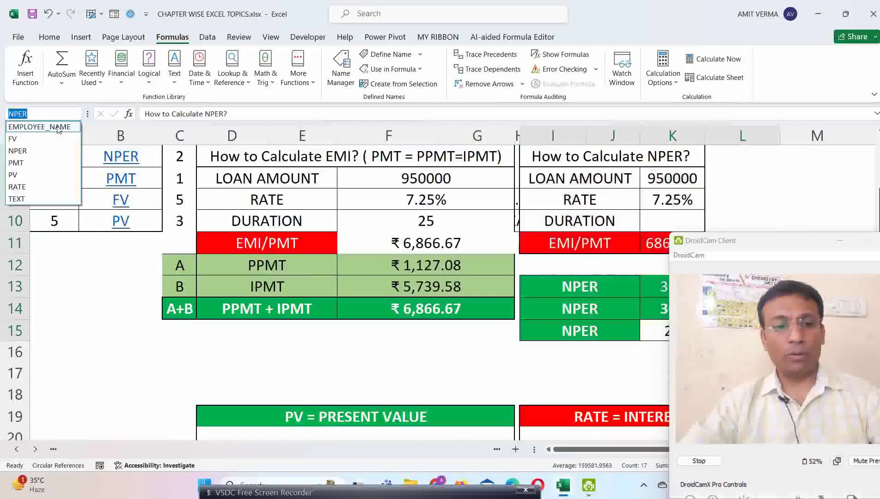
left_click(57, 124)
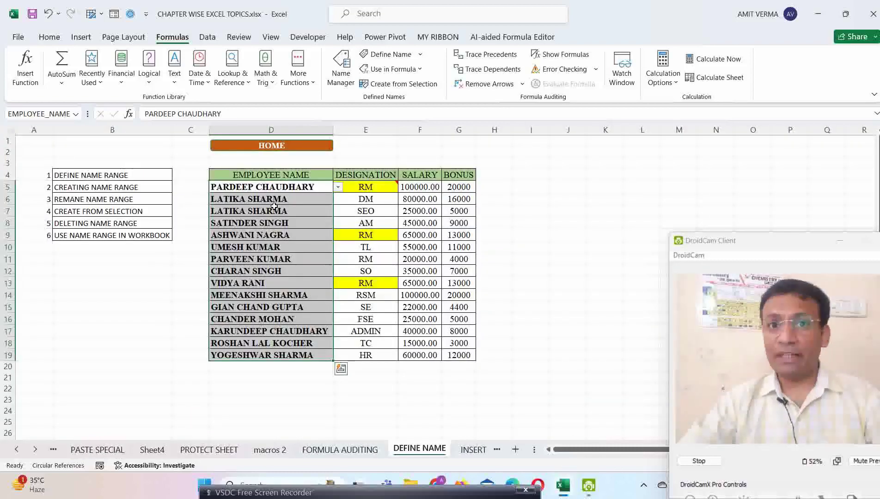
- Delete the EMPLOYEE_NAME name in the Name Manager
left_click(335, 77)
left_click(305, 168)
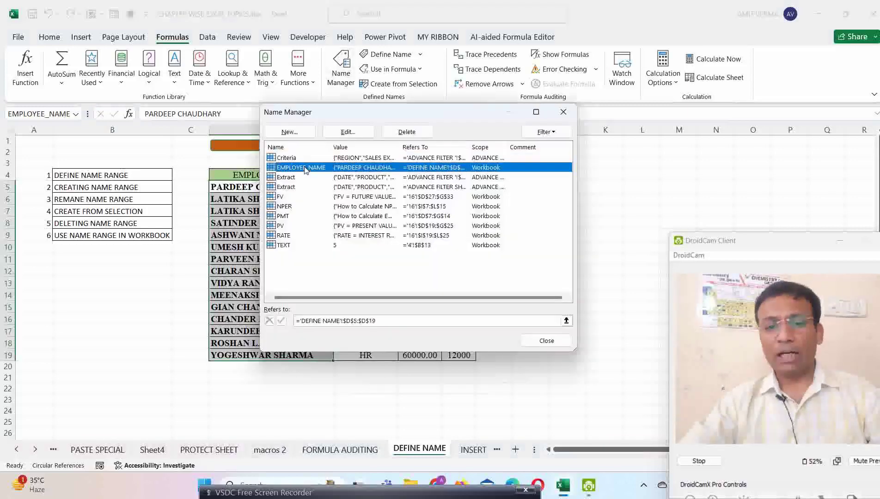
left_click(406, 132)
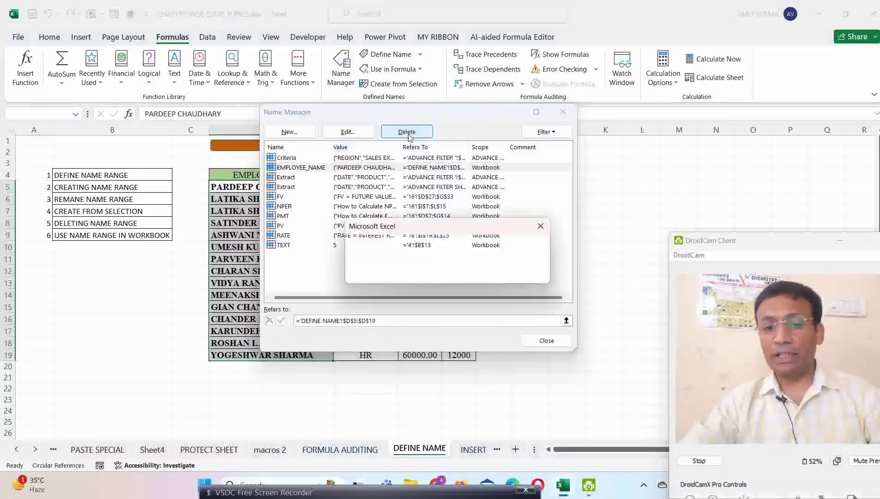
left_click(426, 273)
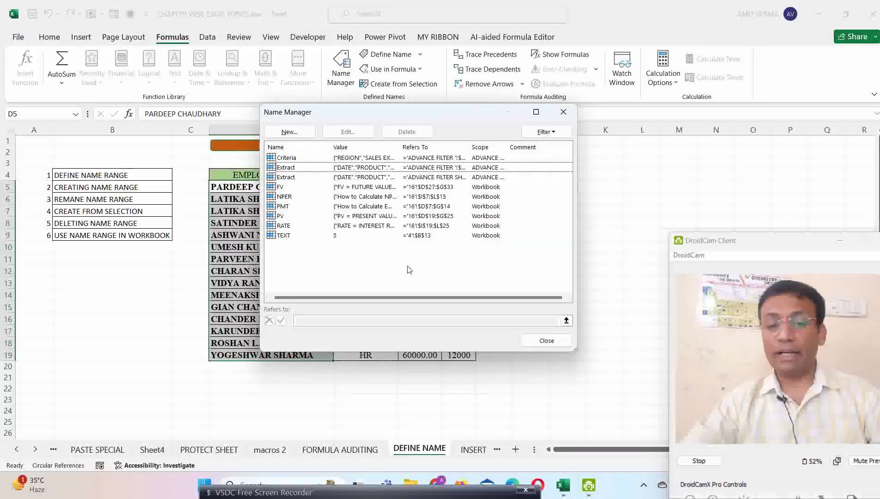
- Define a new name EMP_NAME referring to 'DEFINE NAME'!$D$5:$D$19
left_click(291, 131)
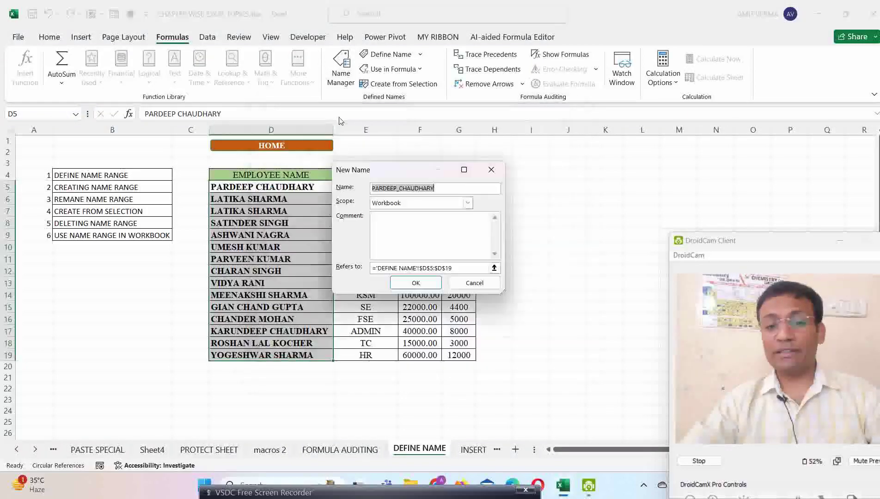
left_click_drag(415, 172, 471, 152)
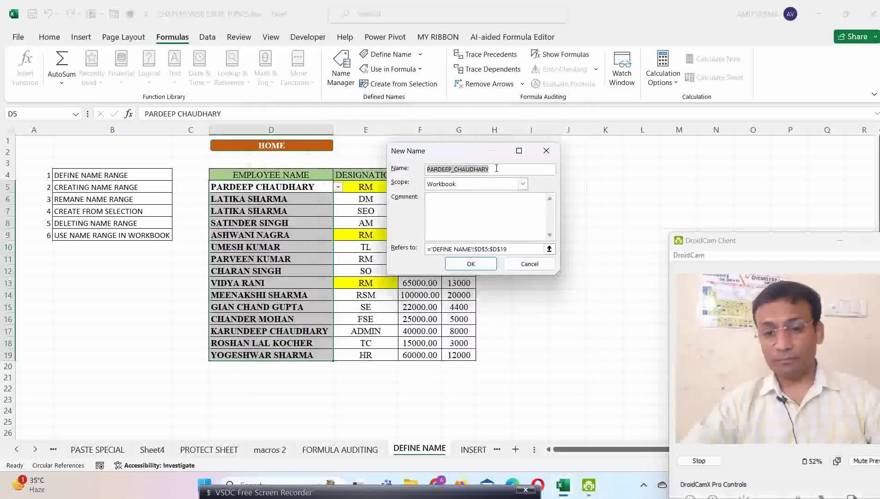
type("EMP")
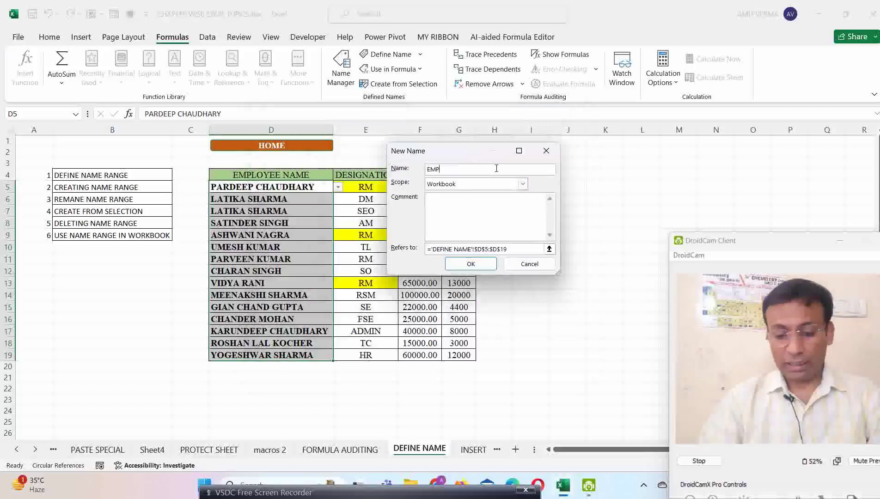
type("_NAME")
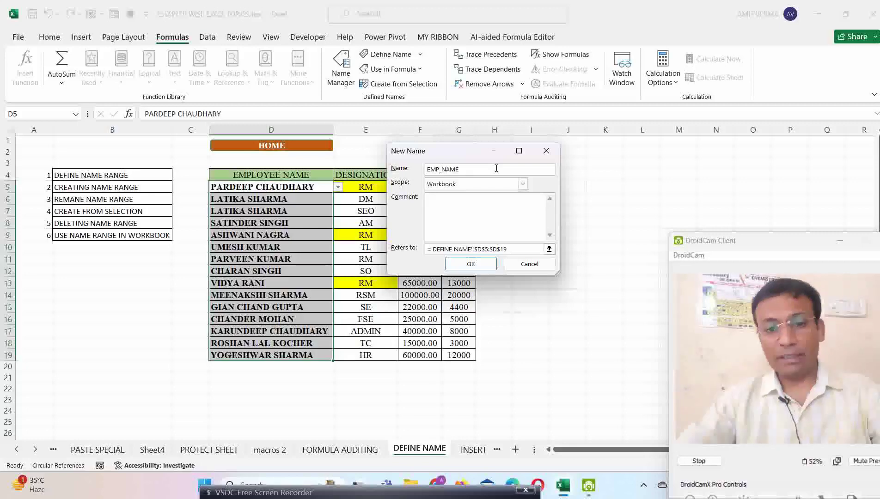
left_click(485, 265)
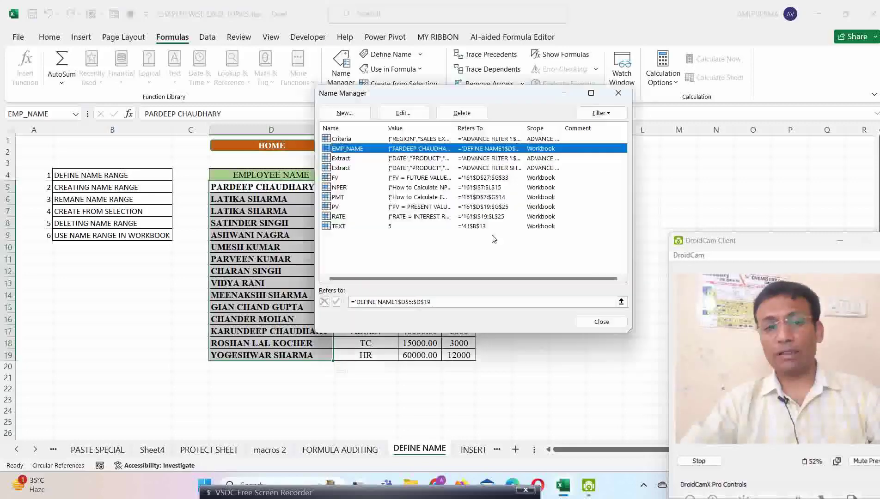
left_click(601, 322)
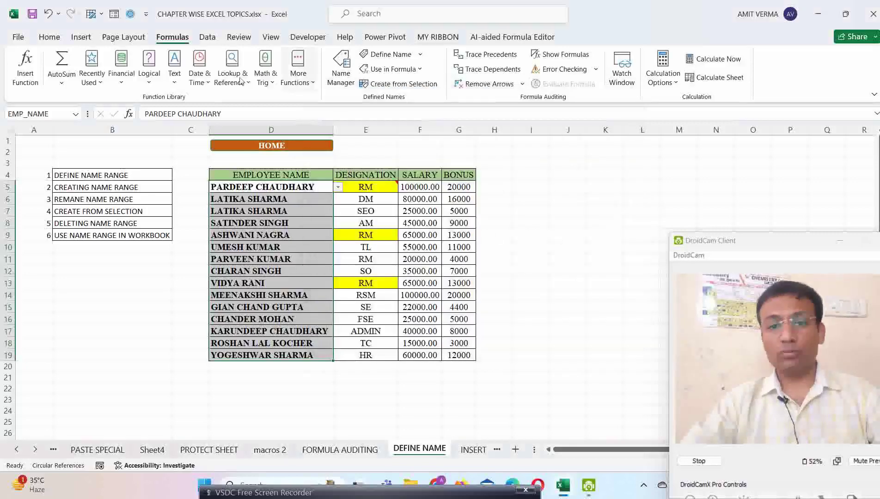
- Jump to FV and then EMP_NAME from the Name Box, then select salaries F5:F19
left_click(75, 115)
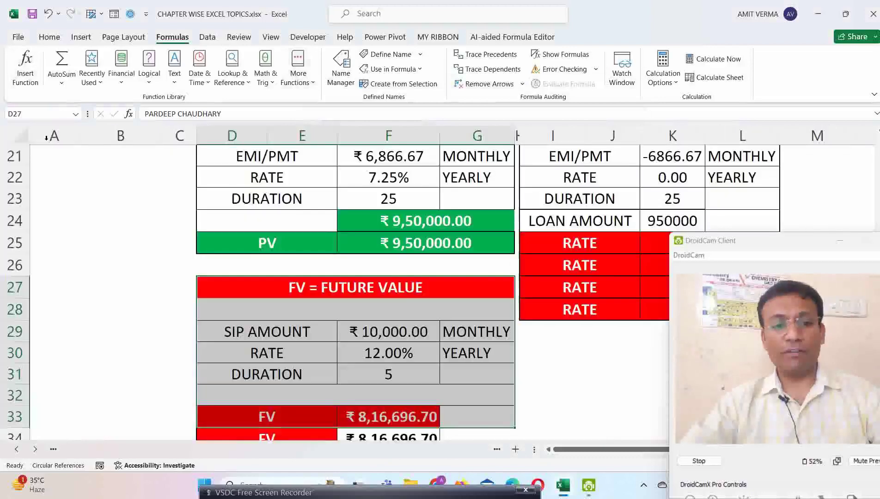
left_click(46, 138)
left_click(76, 114)
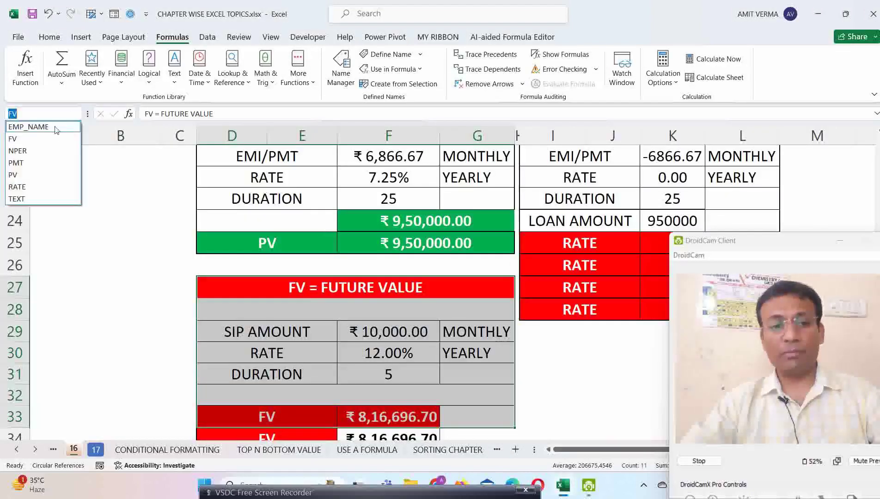
left_click(56, 127)
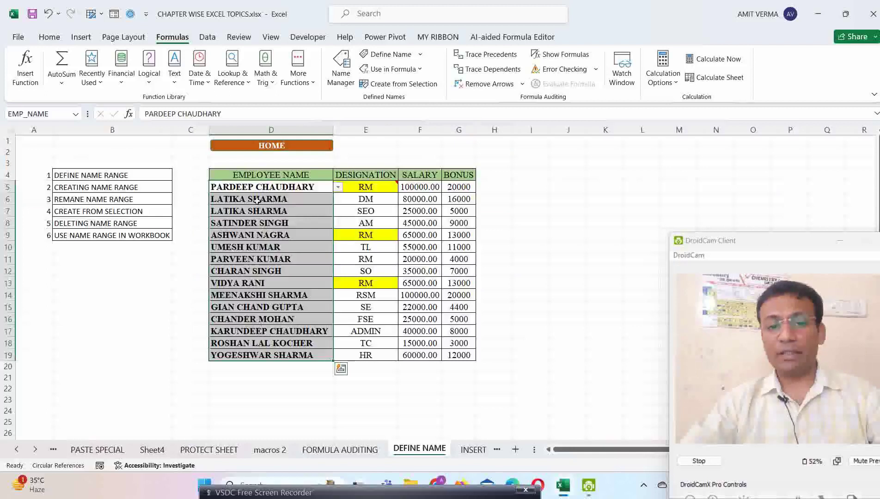
left_click_drag(427, 187, 418, 353)
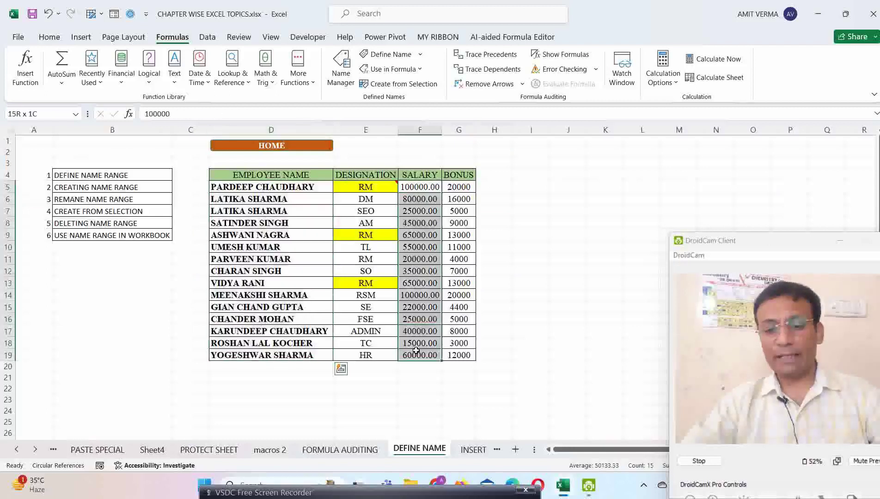
- Name F5:F19 SALARY in the Name Box and check it alongside EMP_NAME
left_click(22, 116)
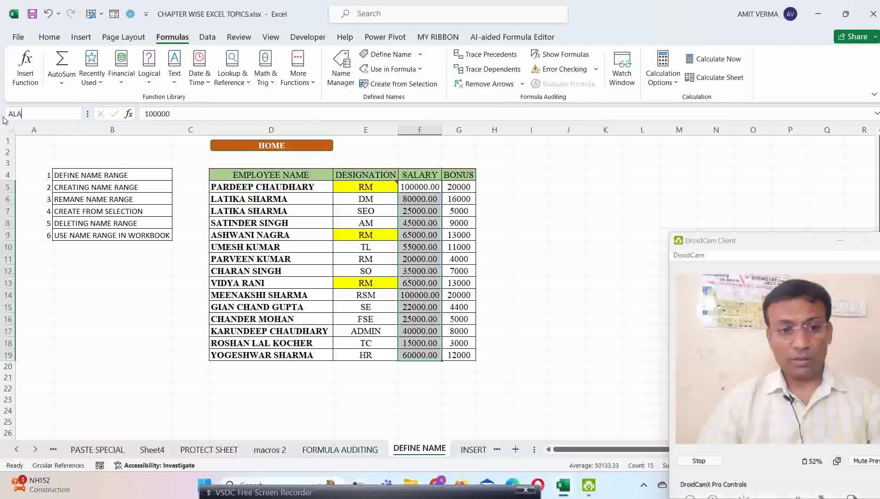
key("BackSpace")
type("ARY")
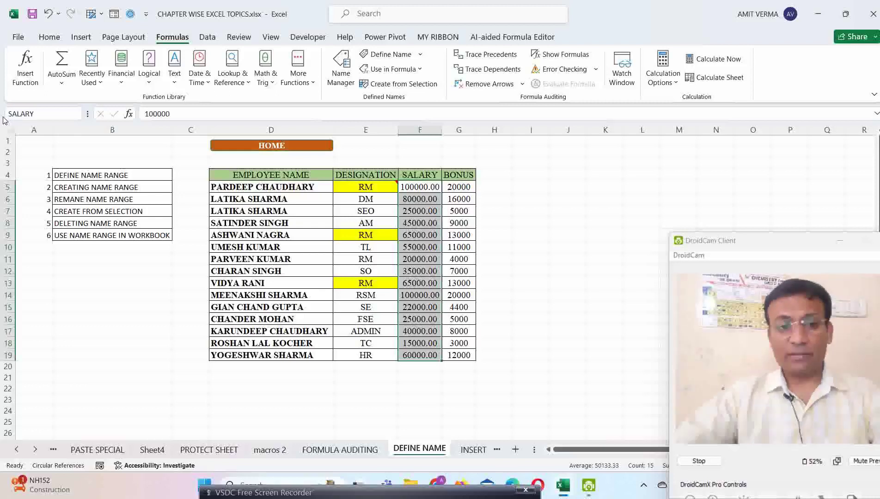
key("Return")
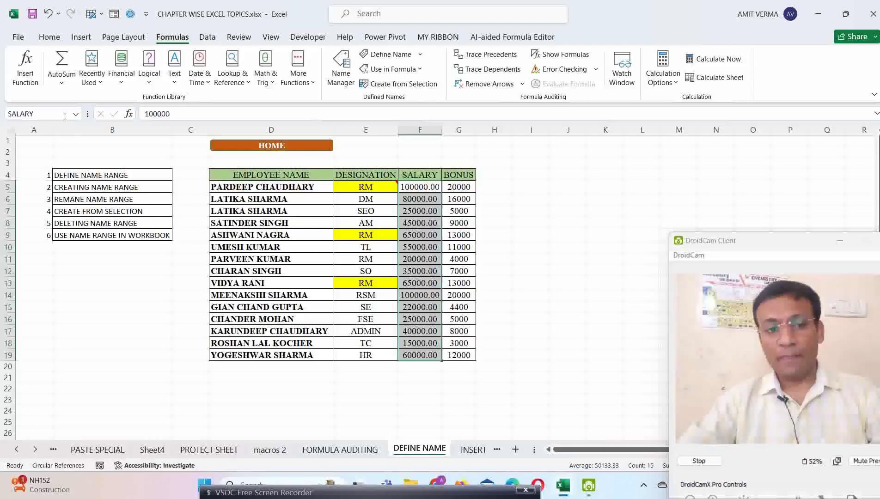
left_click(74, 116)
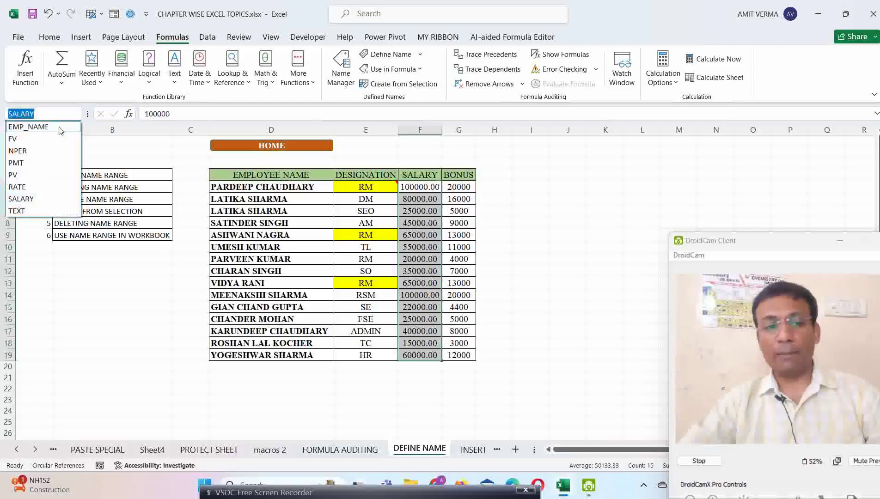
left_click(79, 122)
left_click(75, 113)
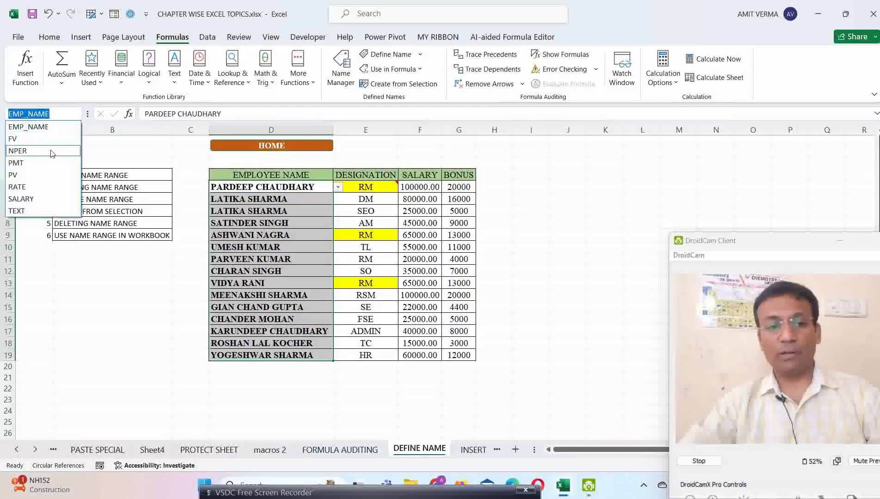
left_click(21, 192)
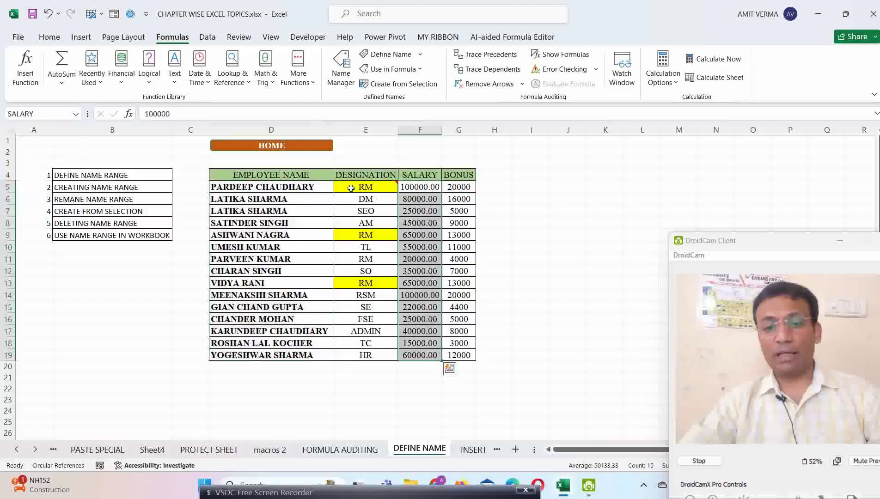
- Select the designation values E5:E19 and name them DESIGNATION
left_click_drag(351, 188, 352, 353)
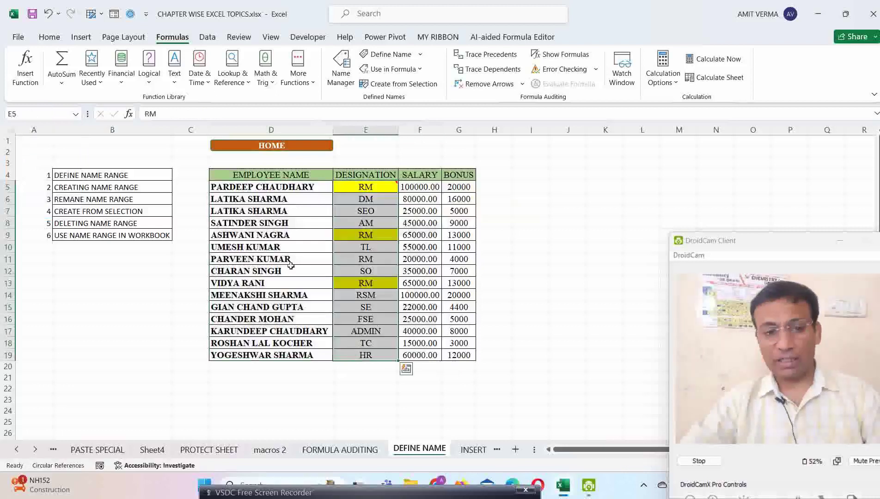
left_click(37, 115)
type("DESIGNATION")
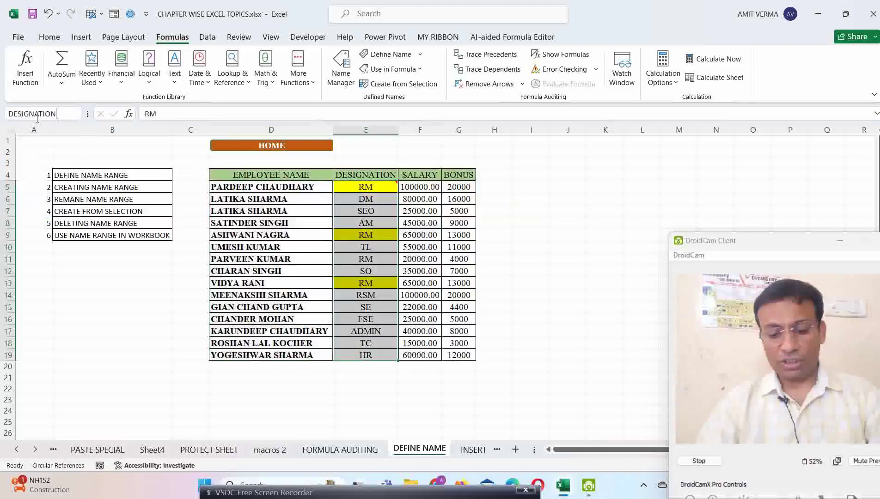
key("Return")
- Restore RM as the content of E5 and dismiss the circular reference warning
type("]")
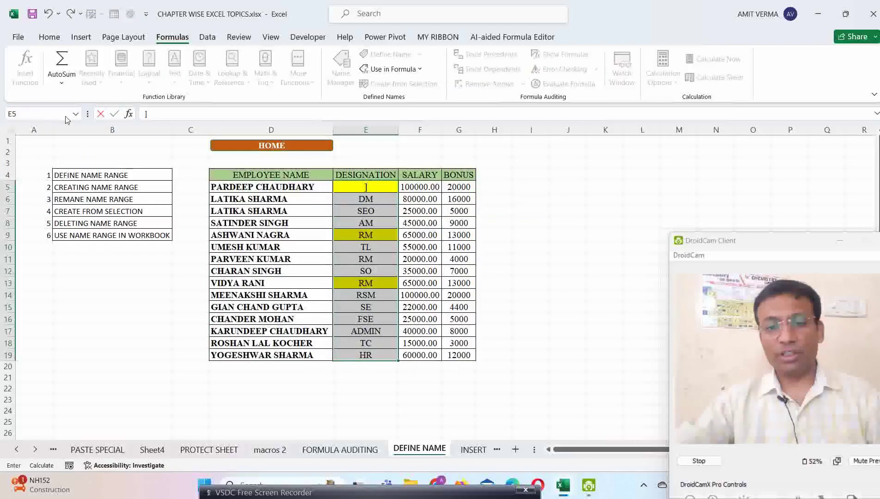
key("BackSpace")
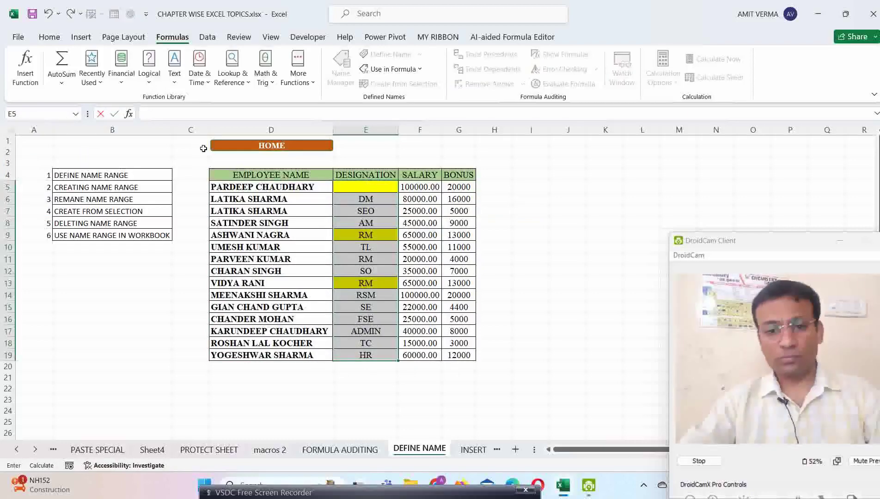
type("RM")
key("Return")
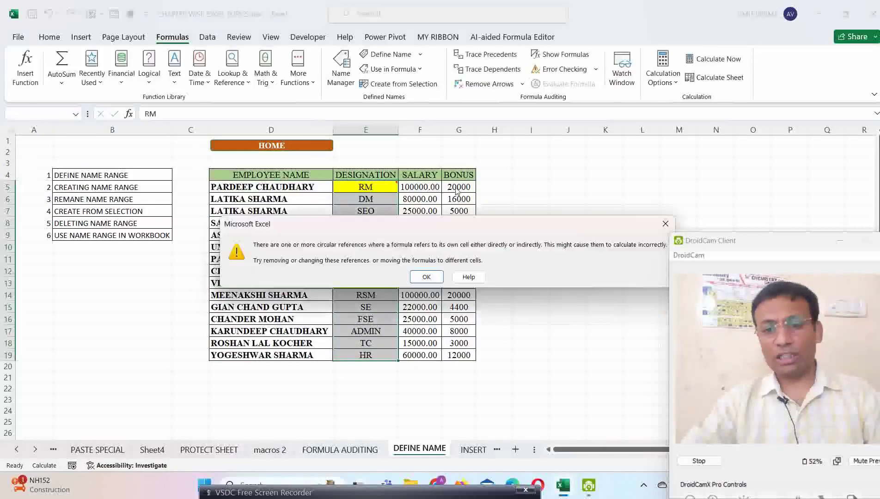
left_click(424, 276)
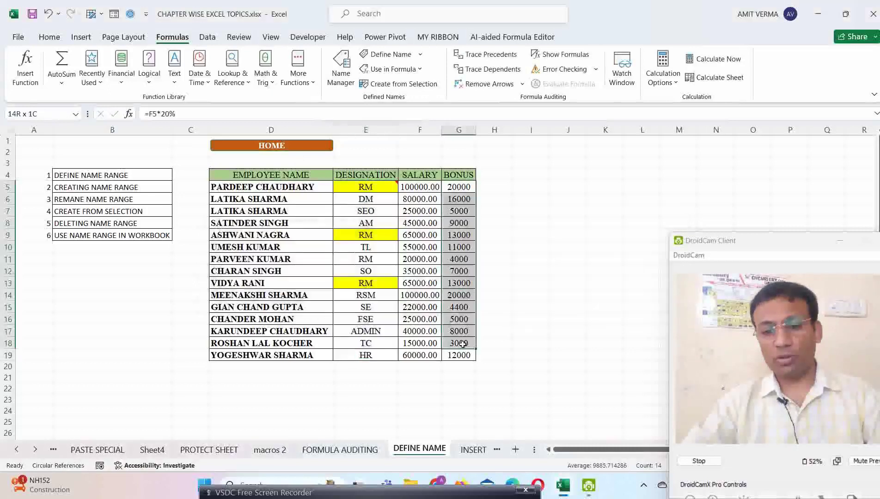
- Select the bonus values G5:G19 and name them BONUS
left_click_drag(461, 188, 459, 356)
left_click(39, 112)
type("BONUS")
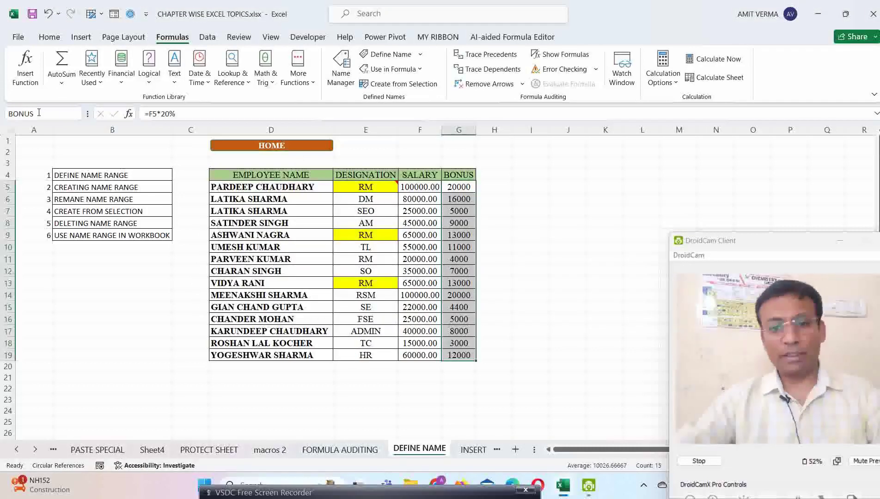
key("Return")
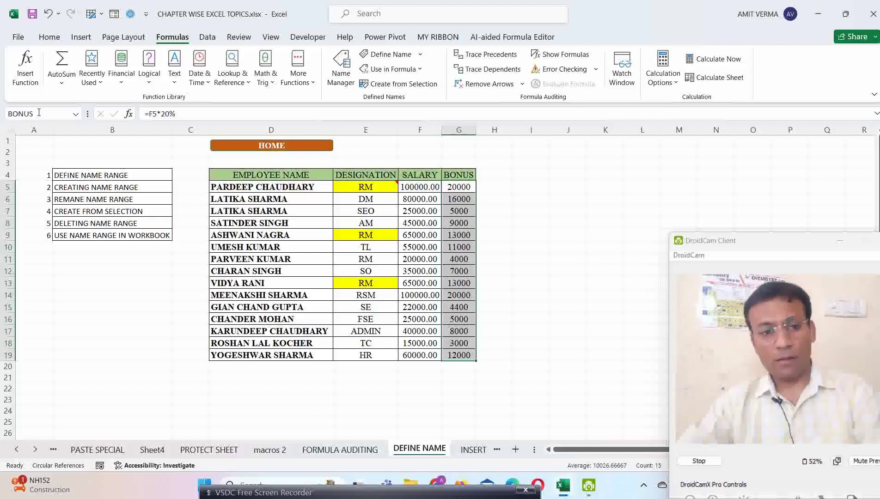
left_click(75, 114)
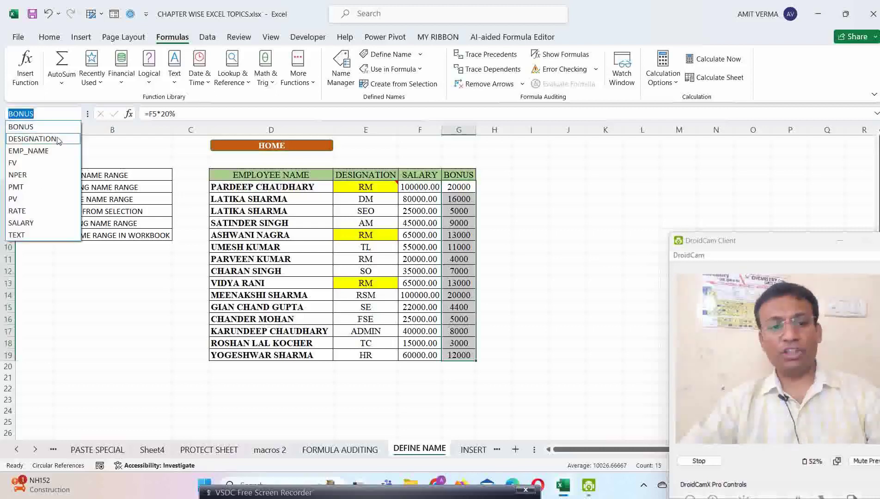
- Jump in turn to the DESIGNATION, EMP_NAME and SALARY ranges from the Name Box
left_click(57, 136)
left_click(76, 114)
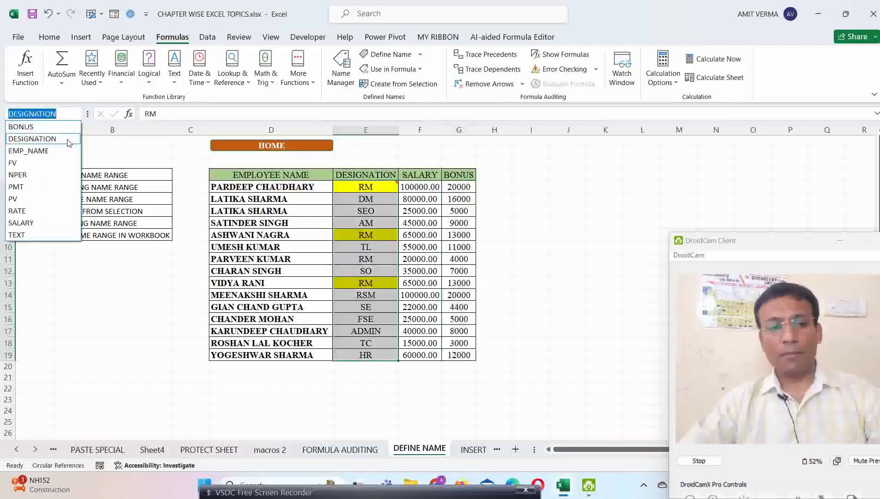
left_click(63, 153)
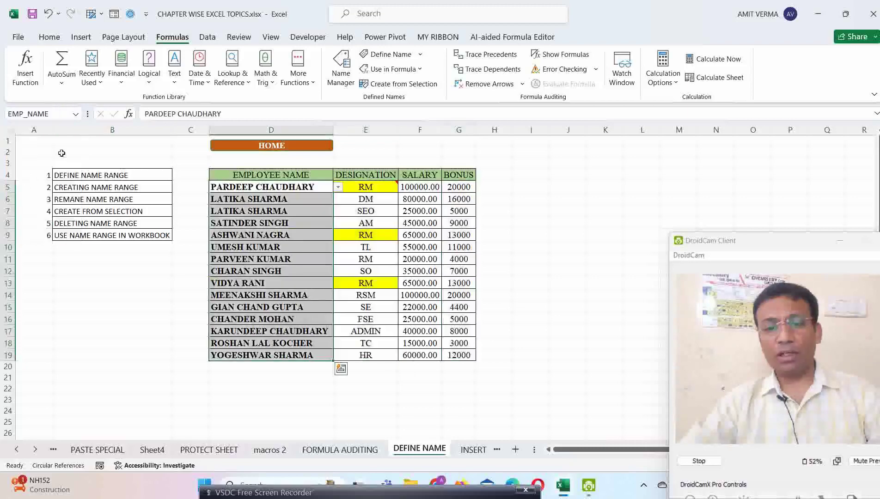
left_click(75, 114)
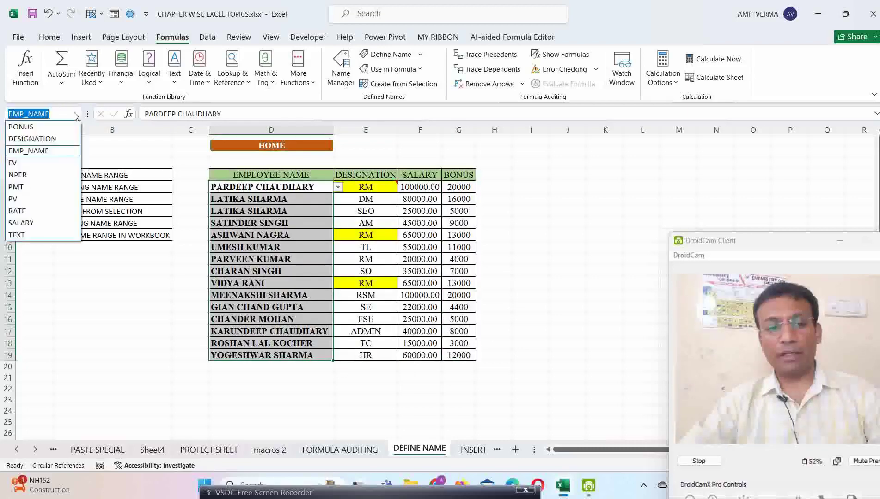
left_click(38, 224)
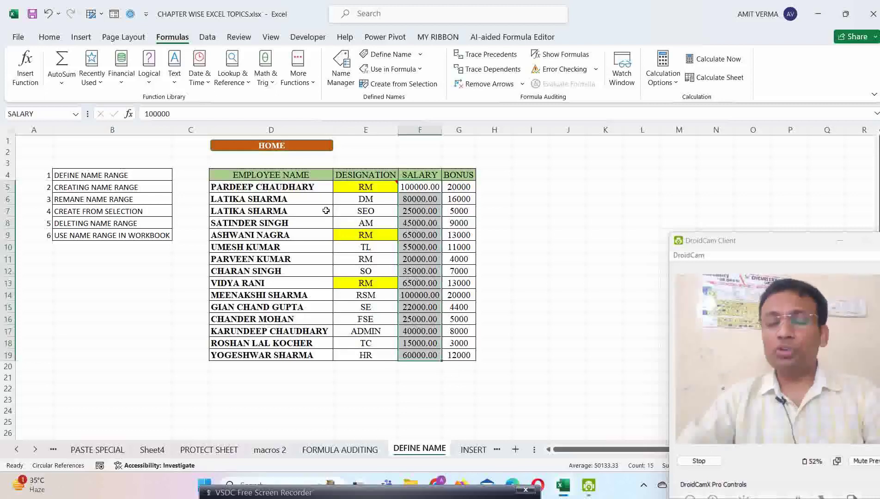
- Select the whole employee table D4:G19 and begin typing the STUDENT_DATA name
left_click(243, 178)
left_click_drag(279, 177, 469, 358)
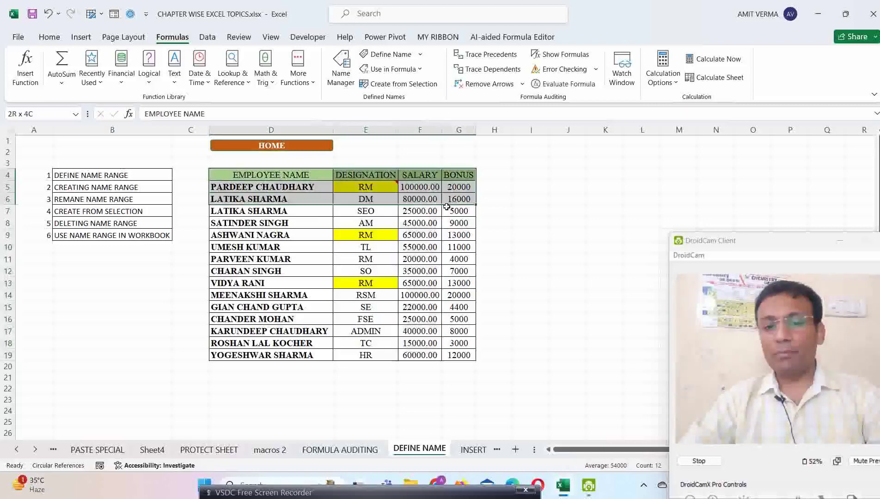
left_click(42, 114)
type("STUE")
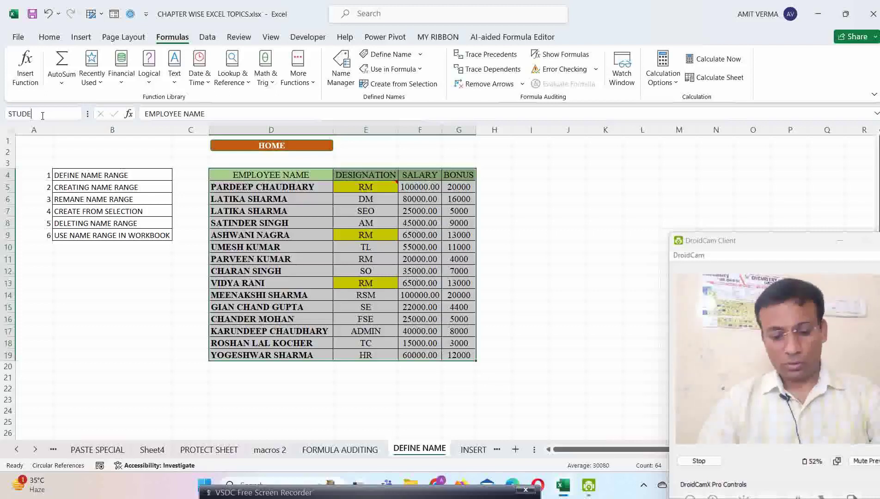
type("ATA")
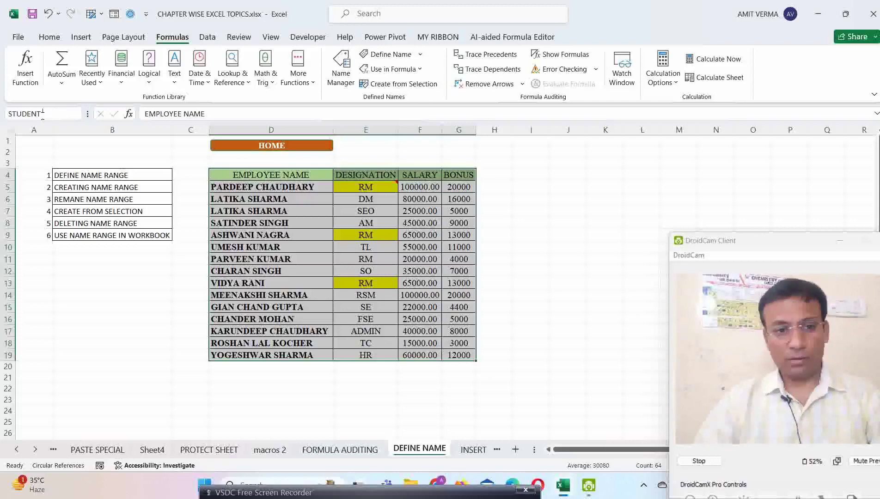
type("_DATA")
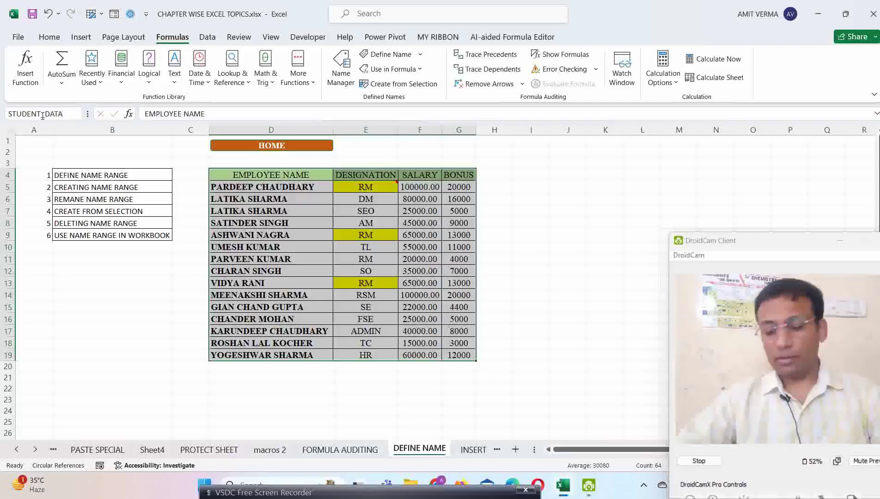
- Save STUDENT_DATA for D4:G19 and verify it by jumping to DESIGNATION and STUDENT_DATA
key("Return")
left_click(106, 152)
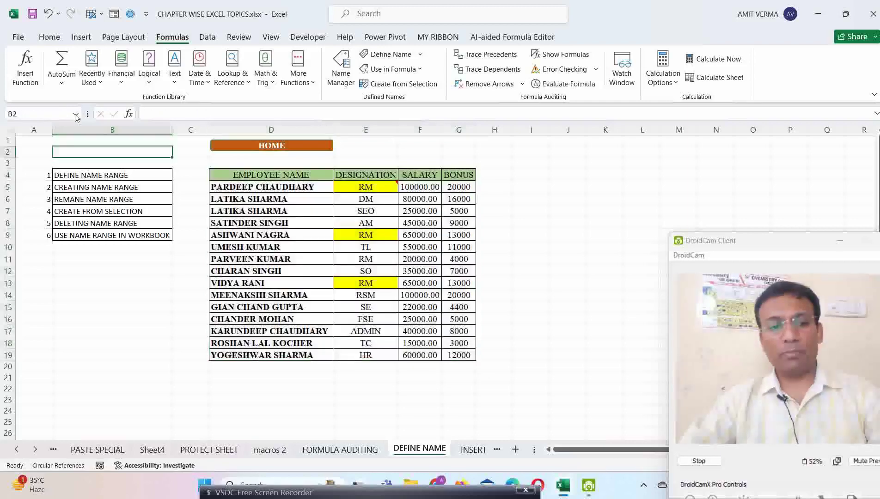
left_click(76, 114)
left_click(60, 140)
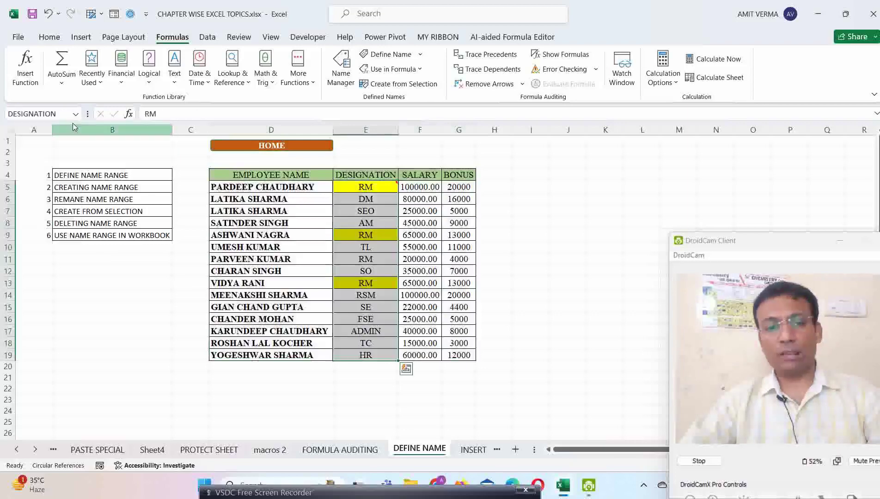
left_click(75, 114)
left_click(37, 235)
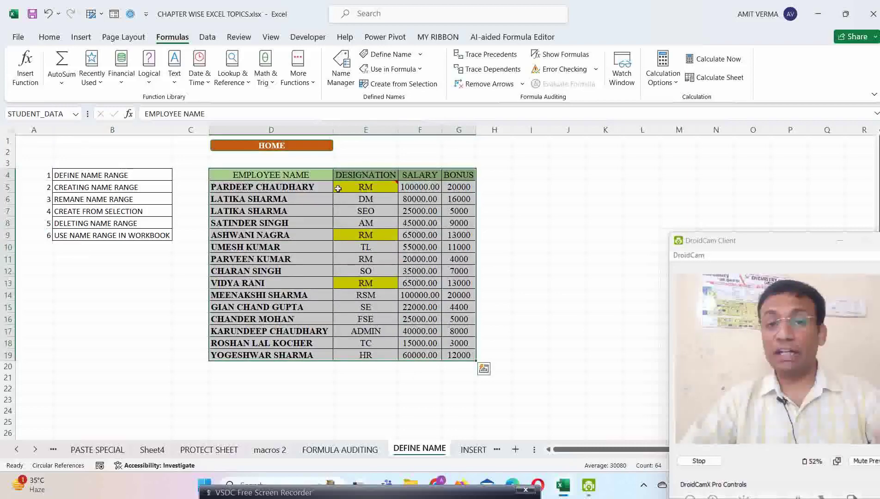
left_click(75, 114)
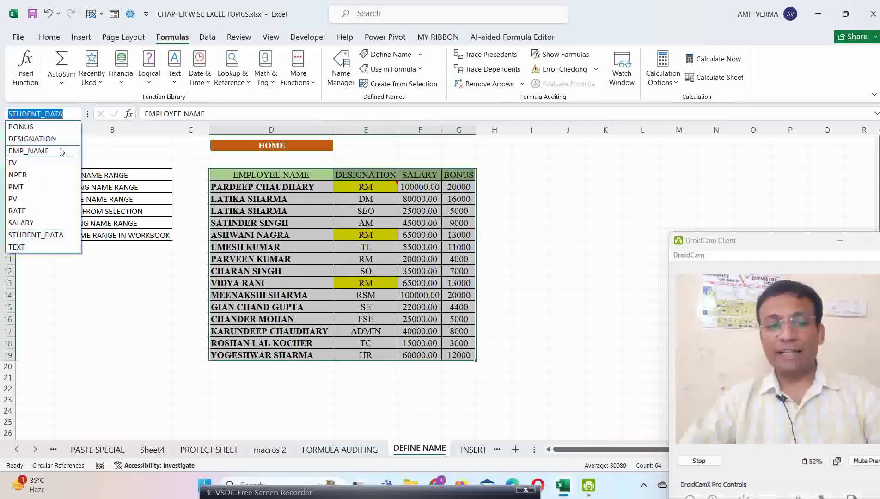
left_click(44, 176)
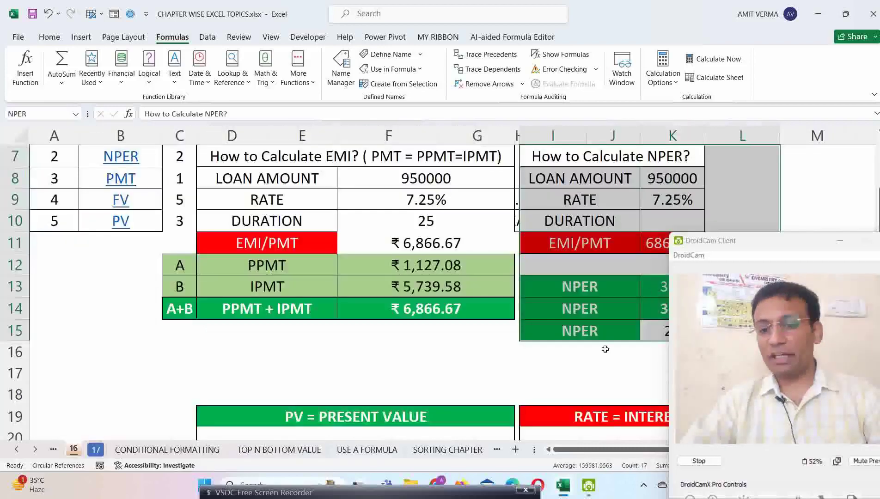
left_click(121, 162)
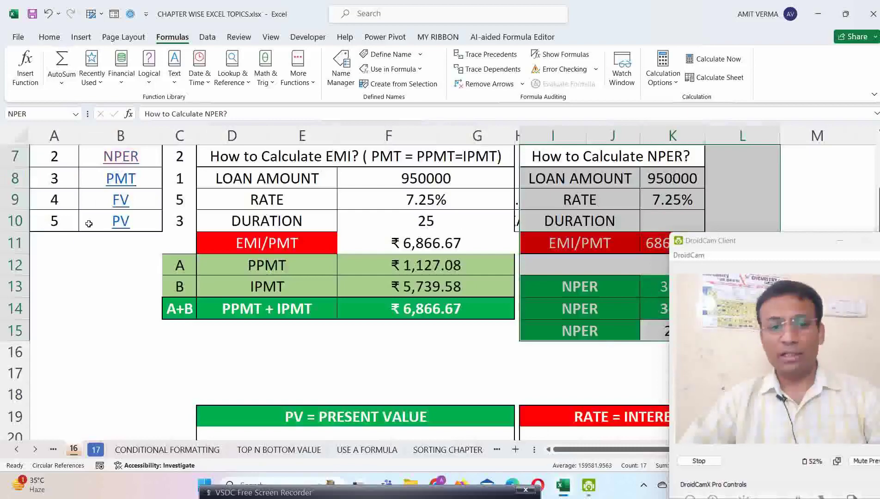
left_click(121, 199)
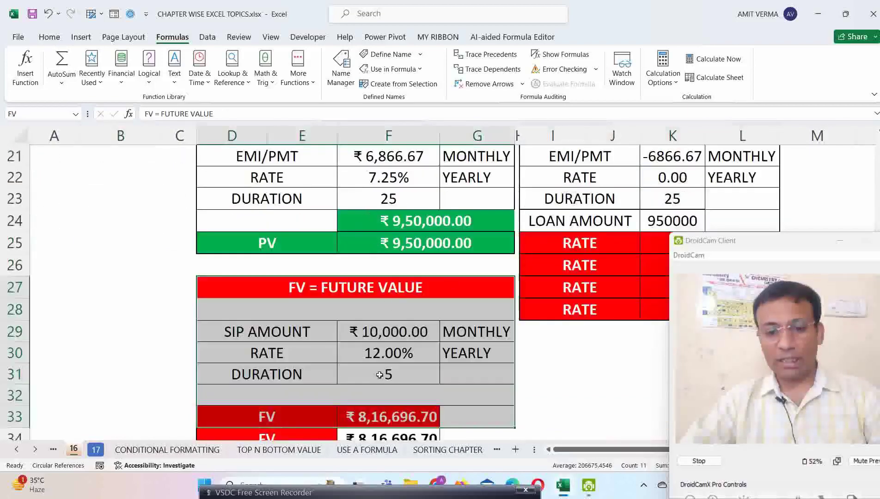
left_click(75, 114)
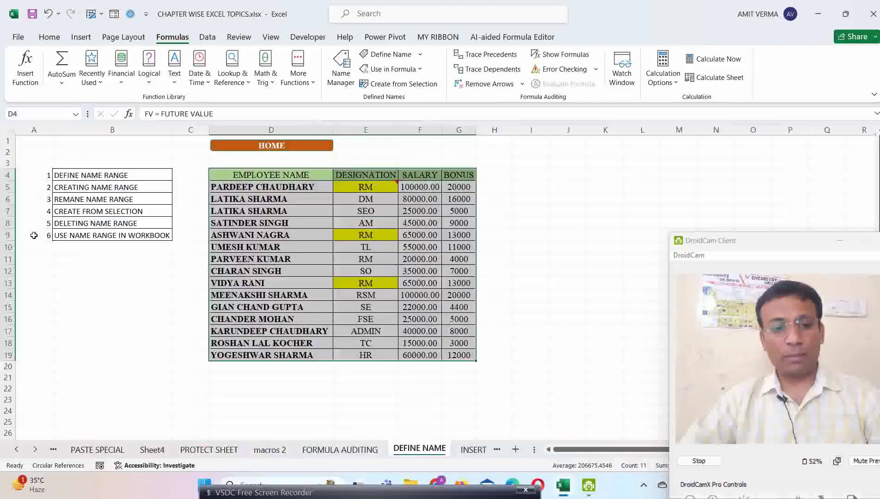
left_click(36, 234)
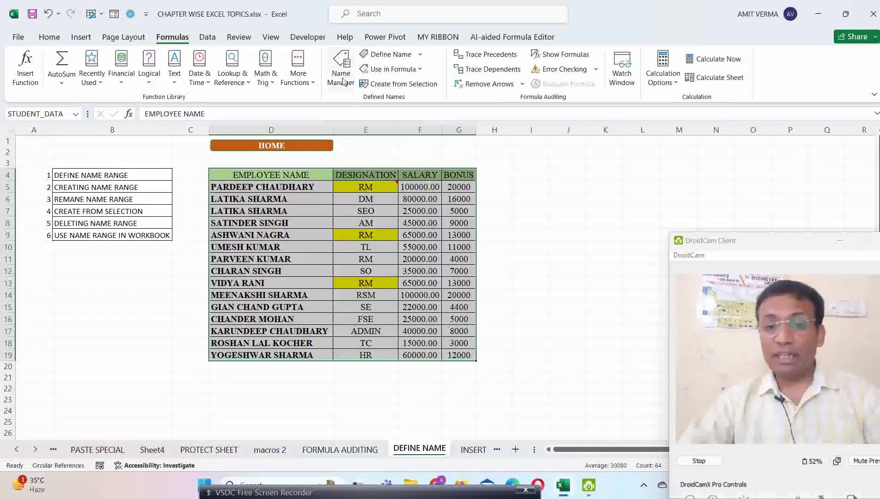
- Go through the topic cells from B4 down, then open the Name Manager
left_click(106, 177)
left_click(130, 188)
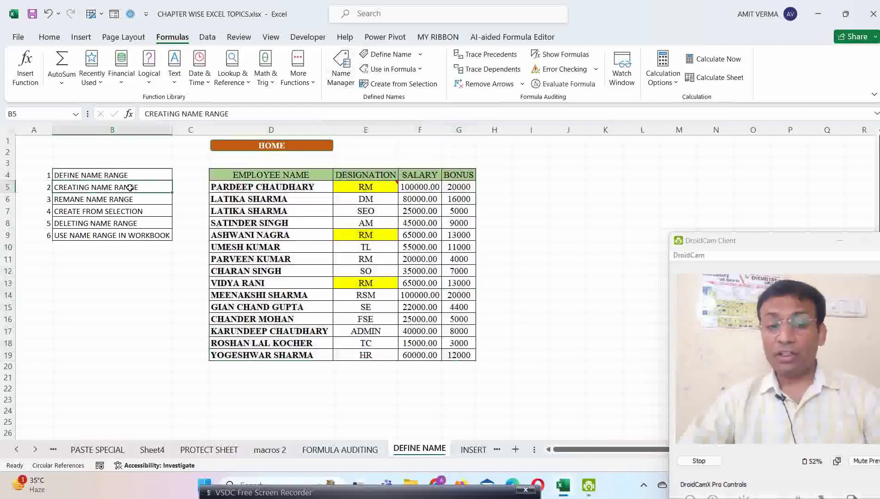
left_click(127, 199)
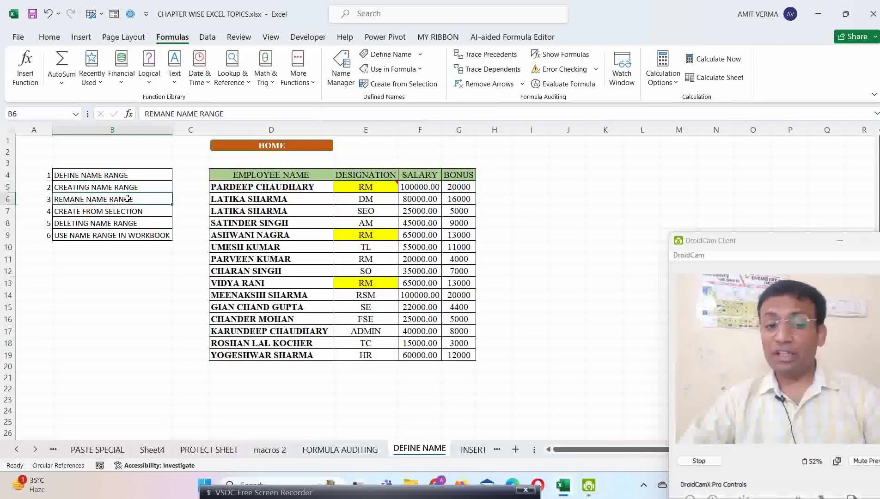
left_click(144, 213)
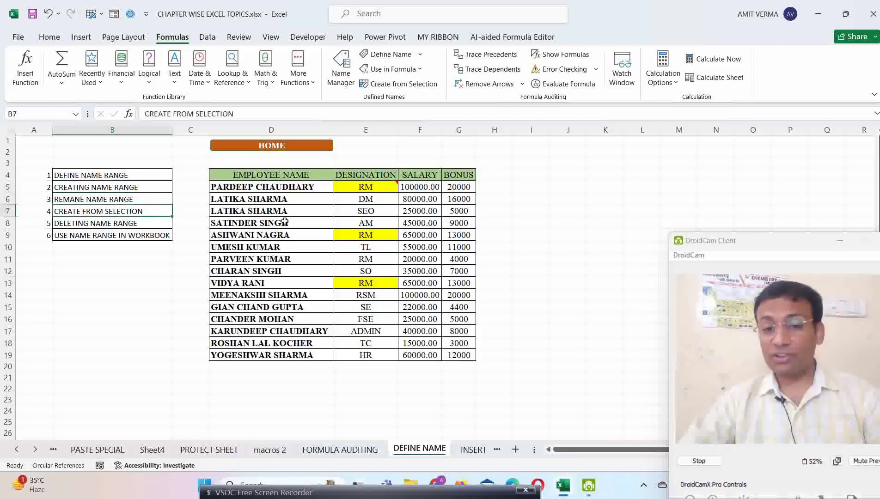
left_click(343, 76)
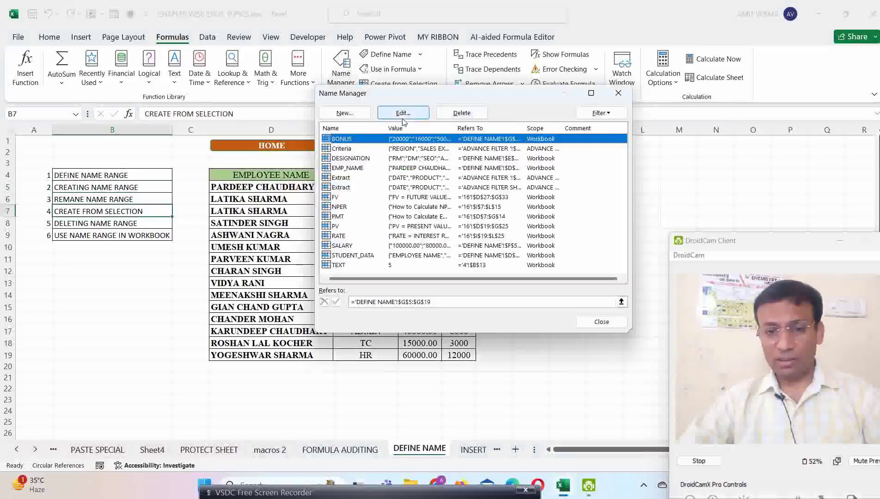
- Create a new name DESIG2 referring to the designation values E5:E19
left_click(357, 115)
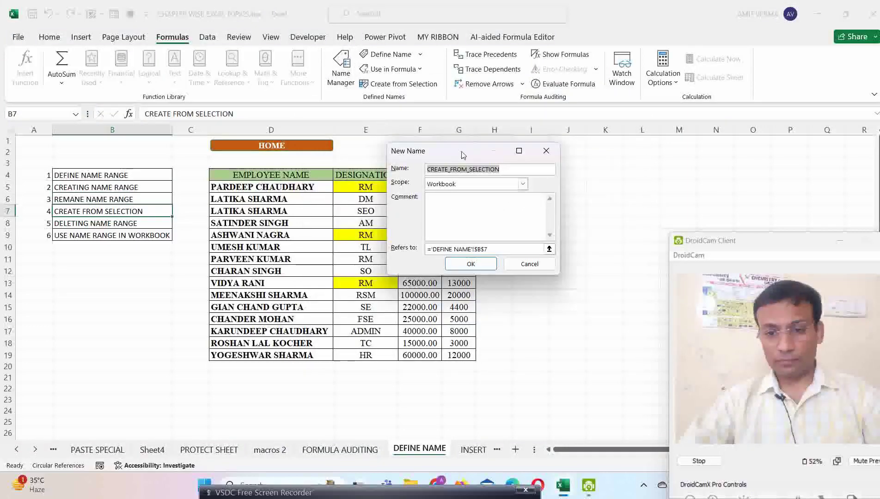
left_click_drag(462, 154, 509, 147)
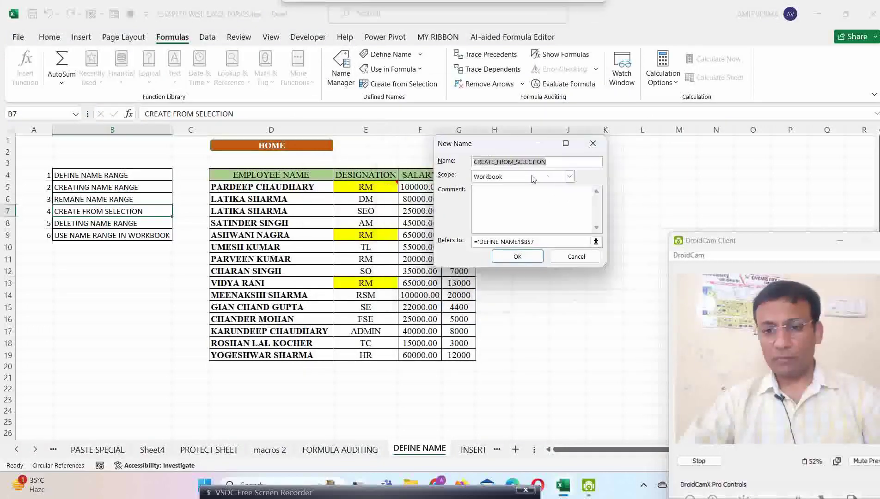
left_click(533, 244)
key("ctrl+a")
key("BackSpace")
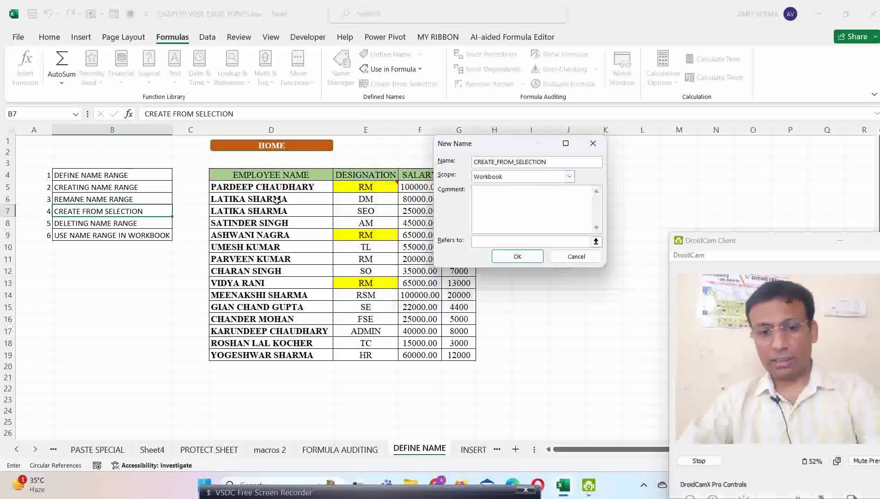
left_click_drag(276, 187, 280, 354)
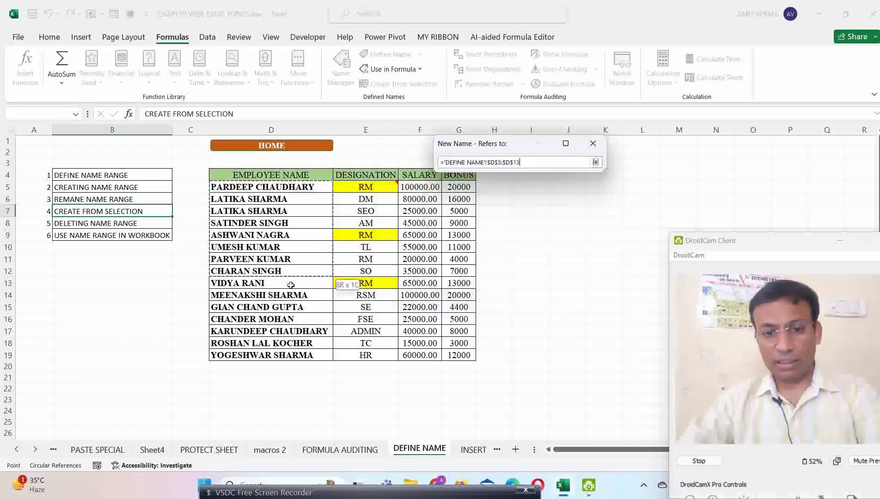
left_click(280, 354)
left_click_drag(363, 184, 365, 355)
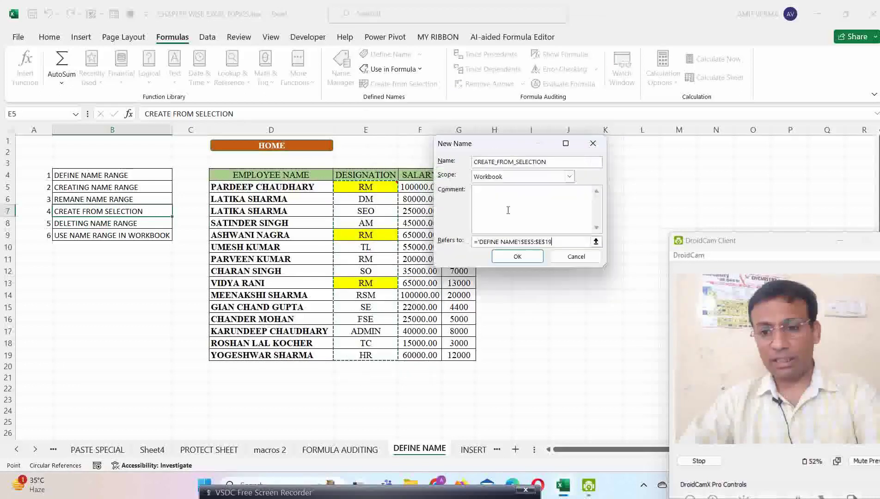
double_click(475, 163)
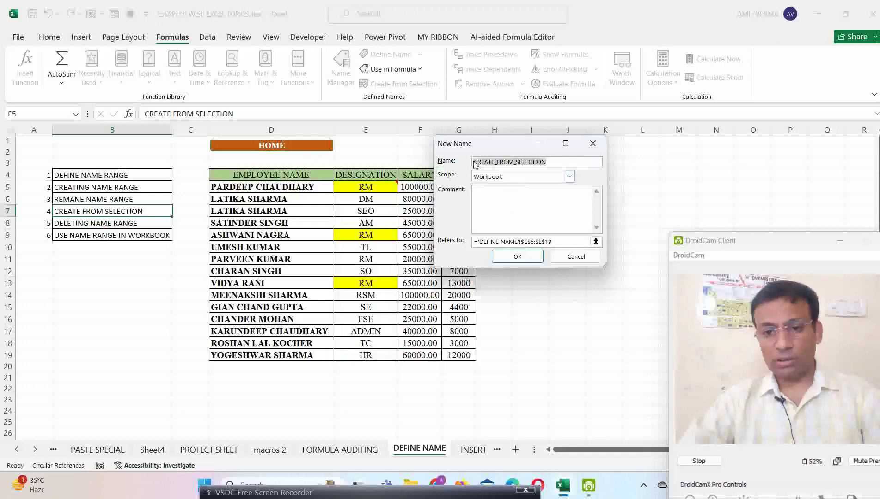
type("DESIG2")
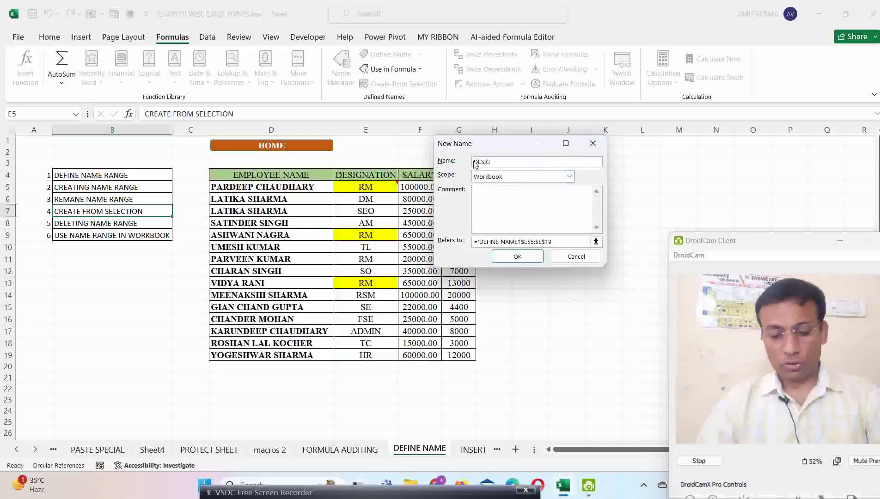
left_click(528, 256)
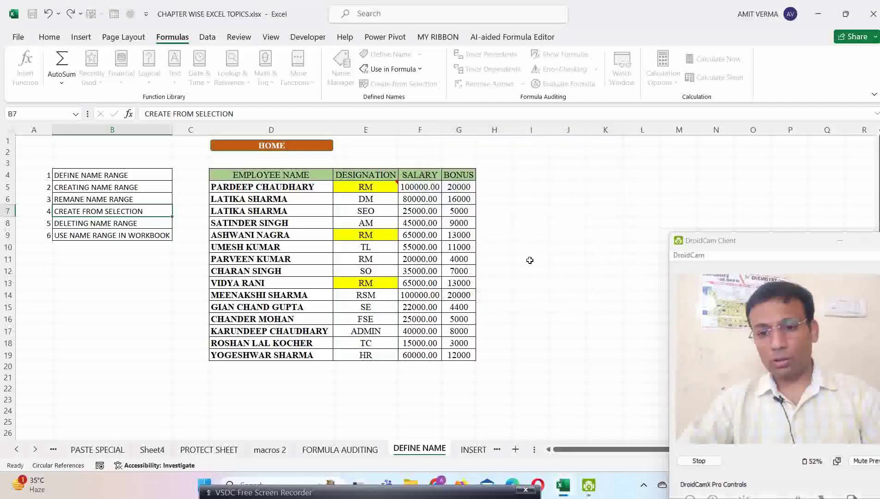
left_click(647, 314)
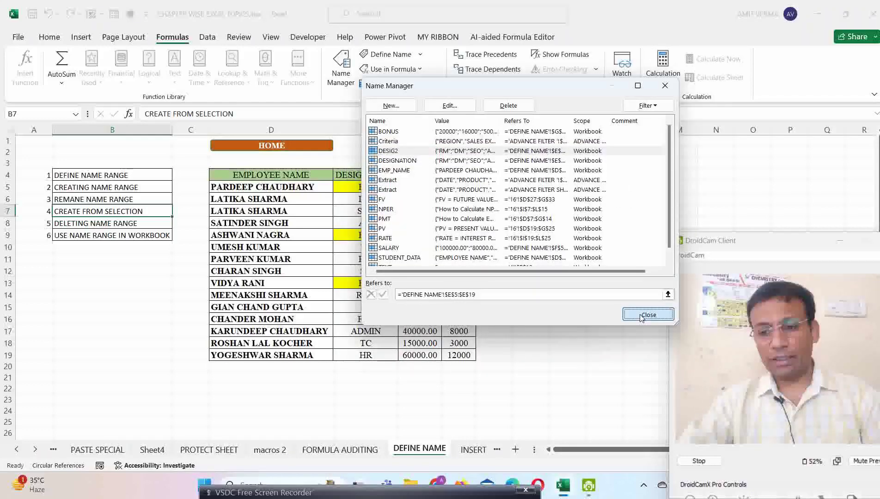
- Jump to DESIG2 from the Name Box, then select names and designations D5:E19
left_click(75, 114)
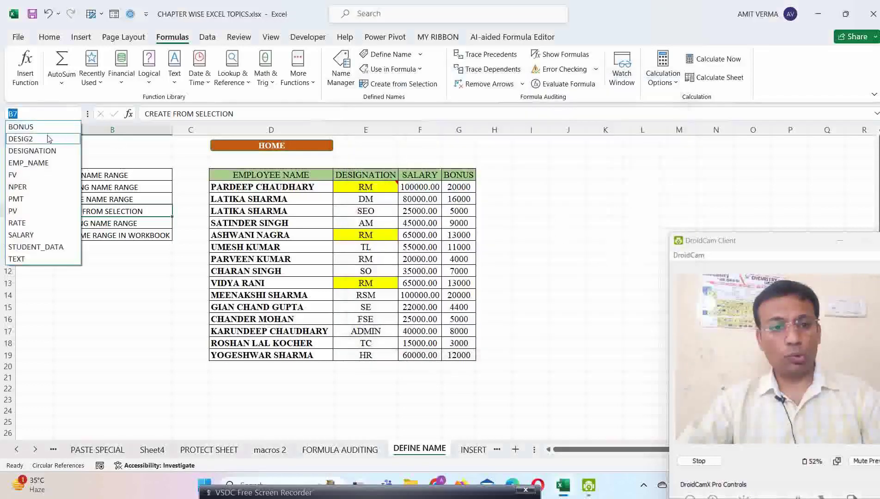
left_click(50, 139)
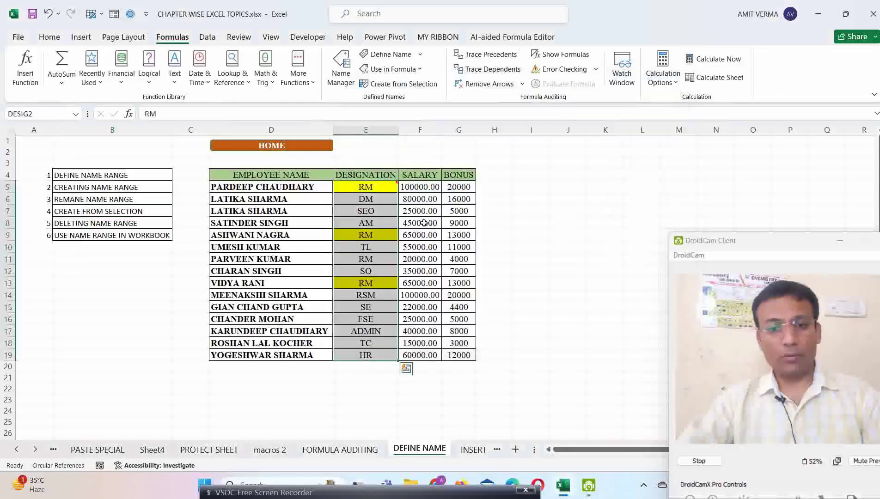
left_click(324, 199)
left_click_drag(295, 186, 351, 355)
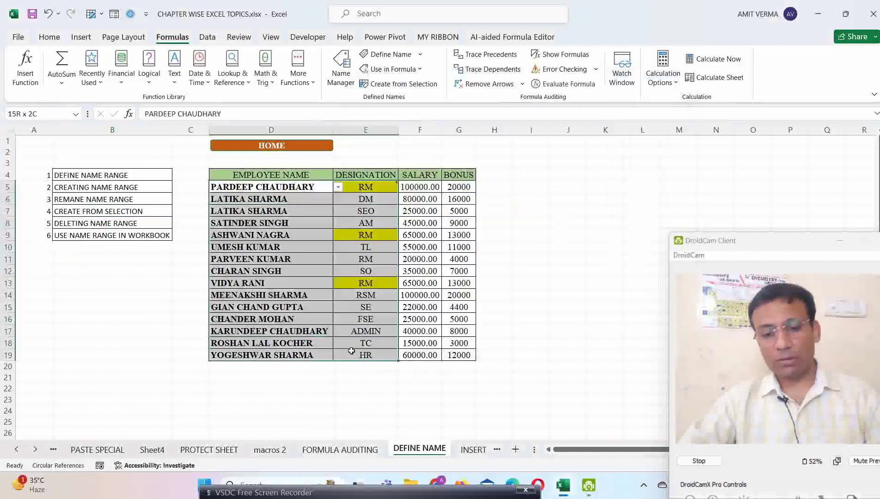
- Define EMP_DESIG for D5:E19 through the Name Manager and check the Name Box list
left_click(342, 69)
left_click(391, 105)
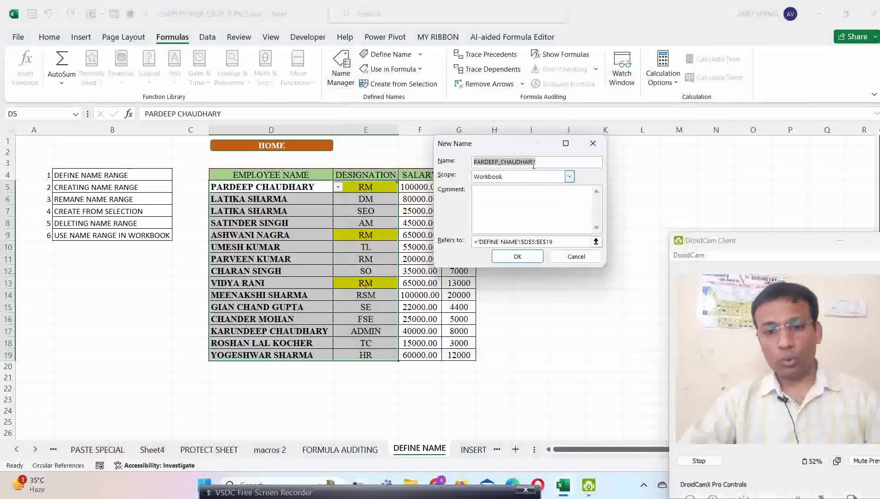
type("EMP")
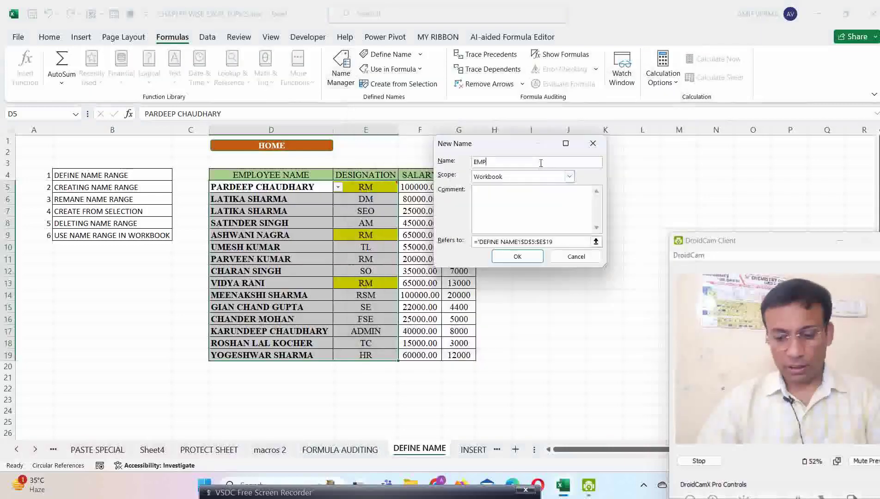
type("_DESIG")
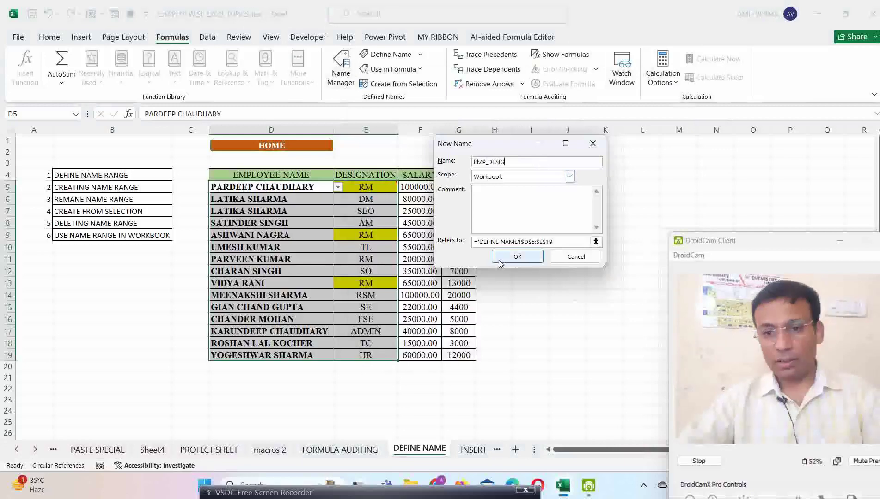
left_click(516, 256)
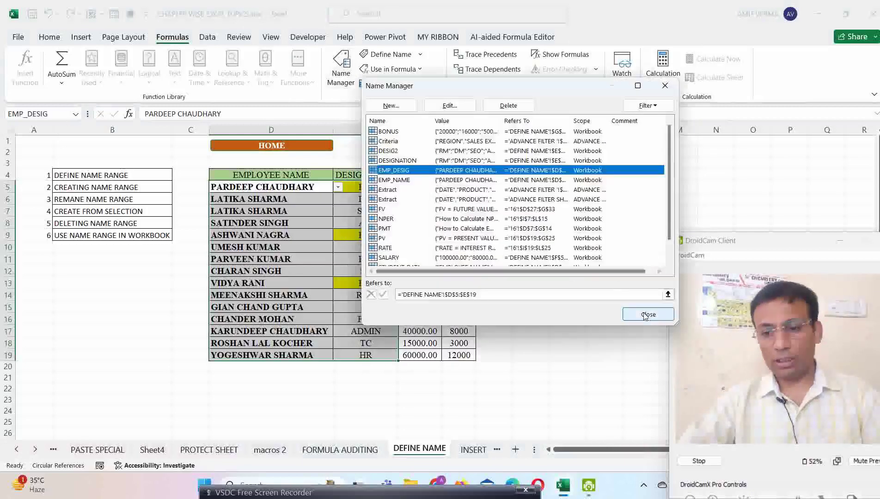
left_click(648, 314)
left_click(76, 114)
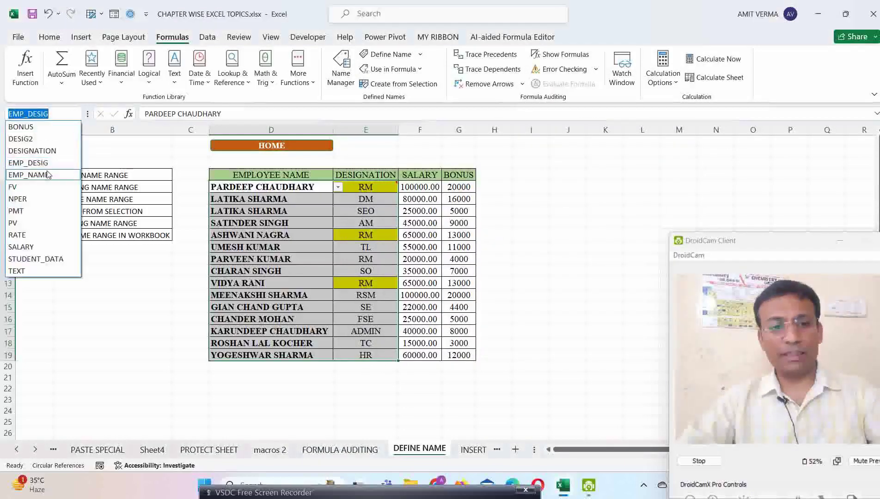
- Visit the EMP_NAME, SALARY, DESIG2 and EMP_DESIG ranges, then return to SUMMARY SHEET via HOME
left_click(29, 175)
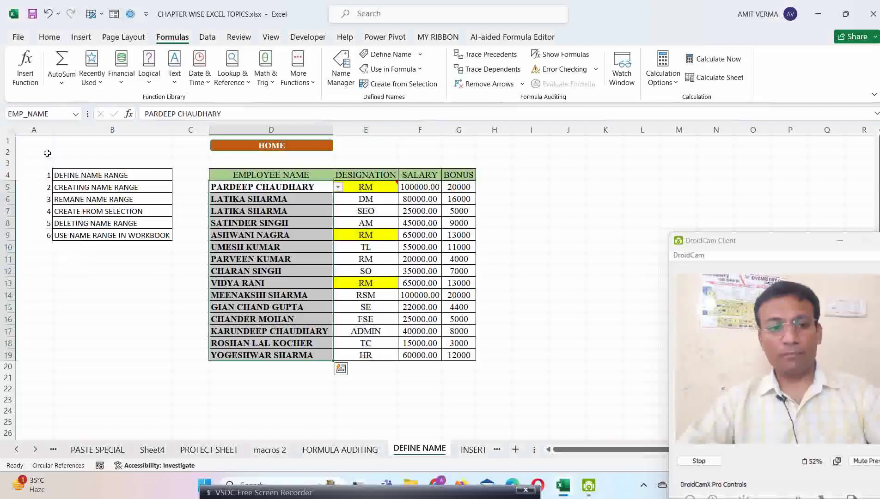
left_click(76, 114)
left_click(37, 246)
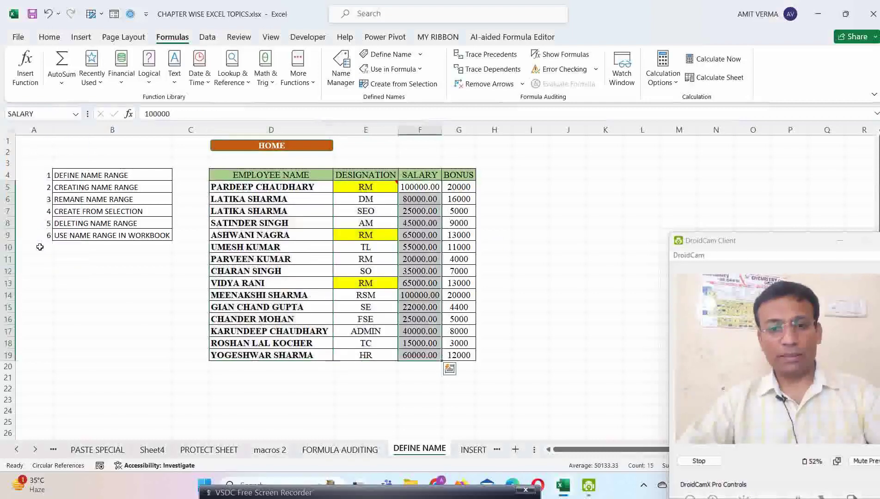
left_click(75, 114)
left_click(56, 138)
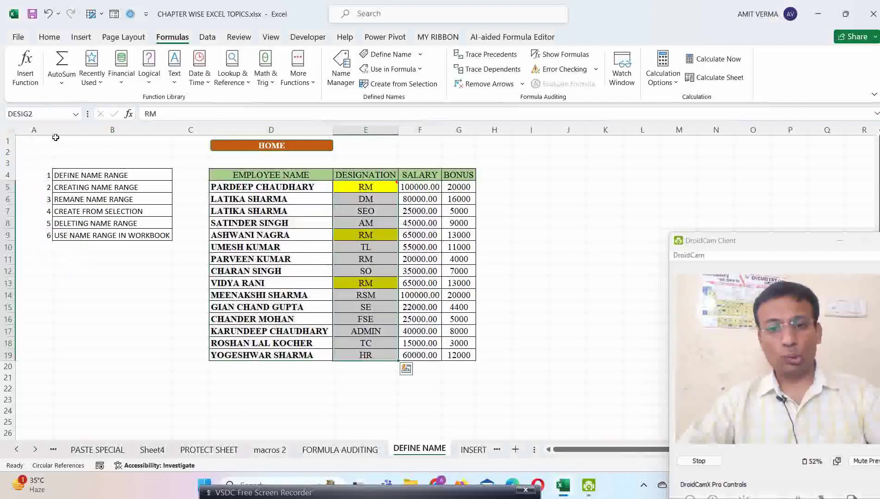
left_click(76, 114)
left_click(53, 164)
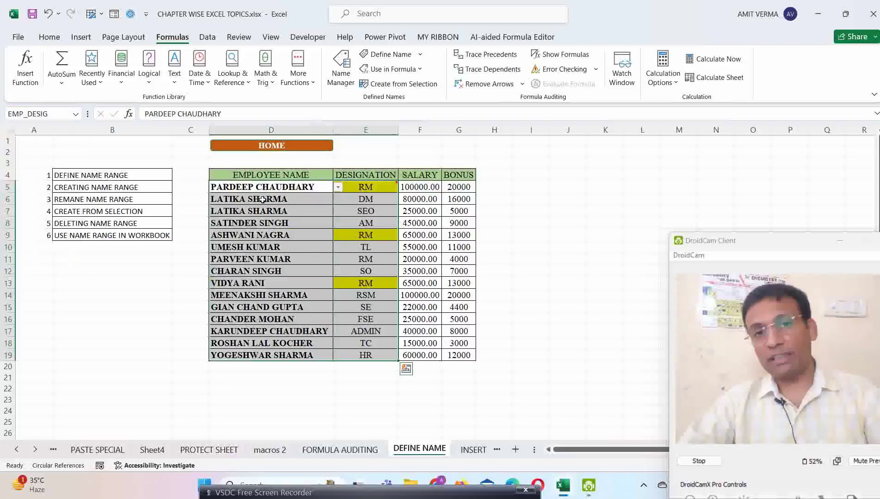
left_click(288, 151)
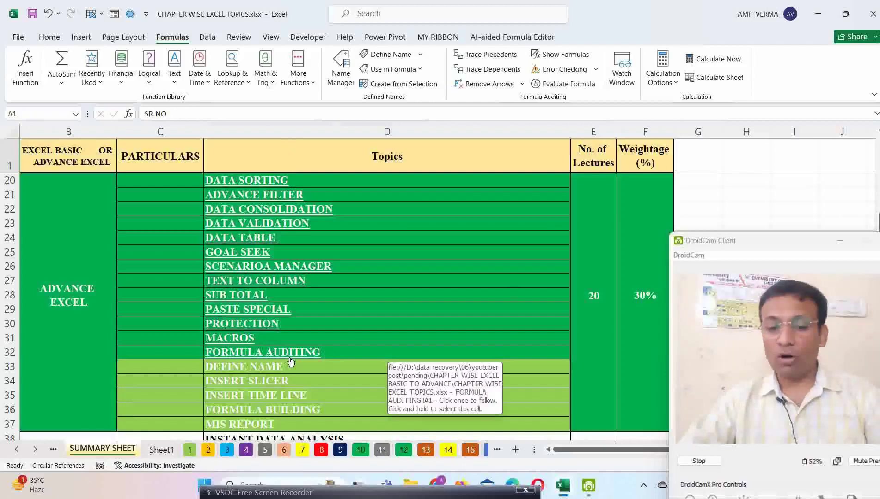
- Copy the FORMULA AUDITING row's dark green format onto the DEFINE NAME row with Format Painter
left_click(307, 366)
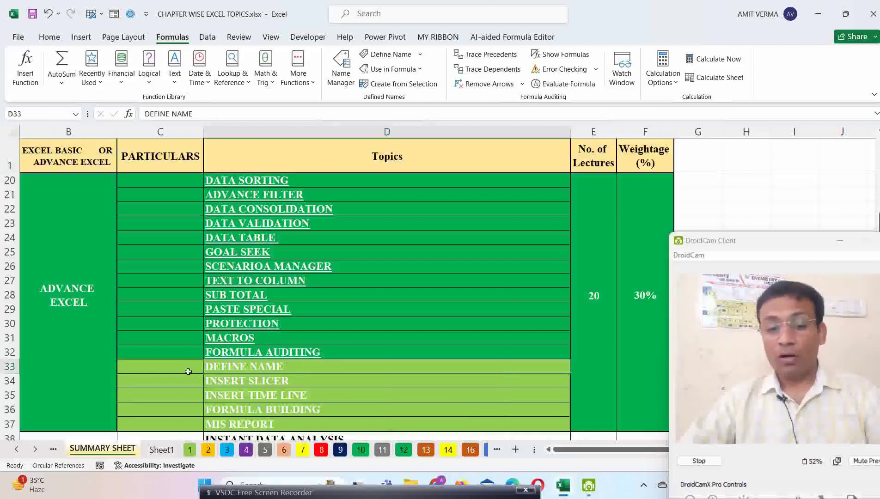
left_click(188, 356)
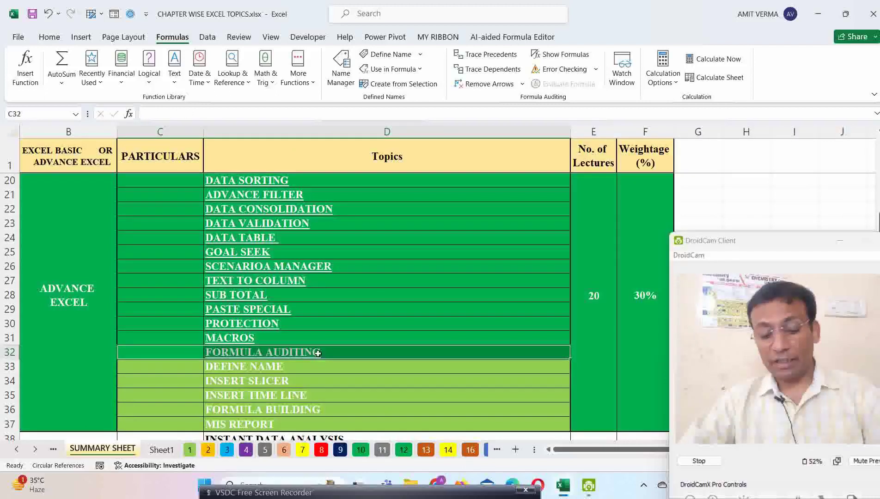
key("alt+h")
left_click(184, 365)
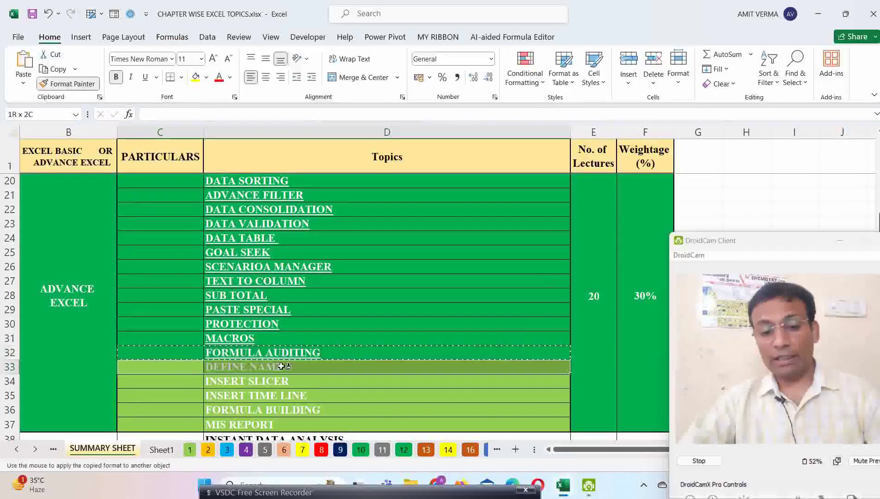